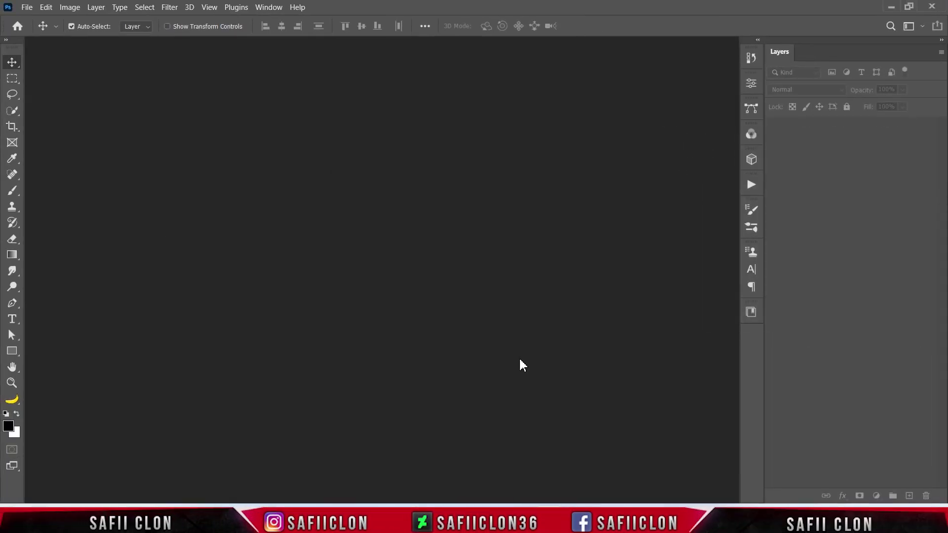
Open the File menu from the empty Photoshop workspace
{"action": "left_click", "coordinate": [26, 7]}
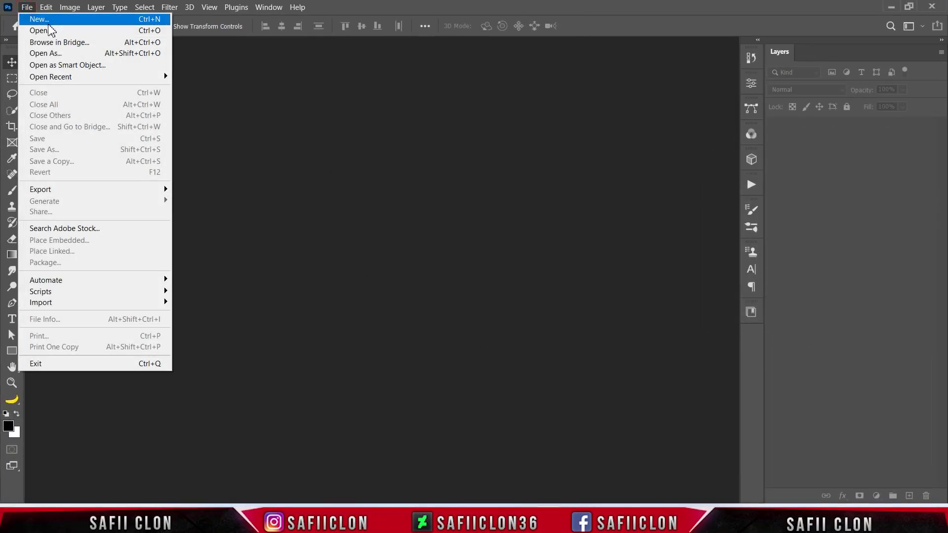
Create a new 2000 × 2000 px document at 300 Pixels/Inch with a white background
{"action": "left_click", "coordinate": [50, 21]}
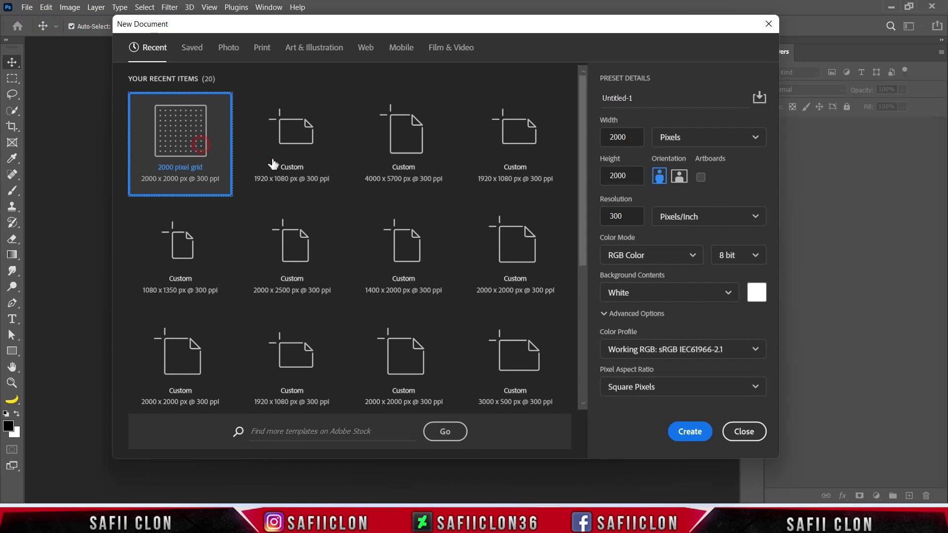
{"action": "left_click", "coordinate": [676, 140]}
{"action": "left_click", "coordinate": [674, 159]}
{"action": "double_click", "coordinate": [623, 137]}
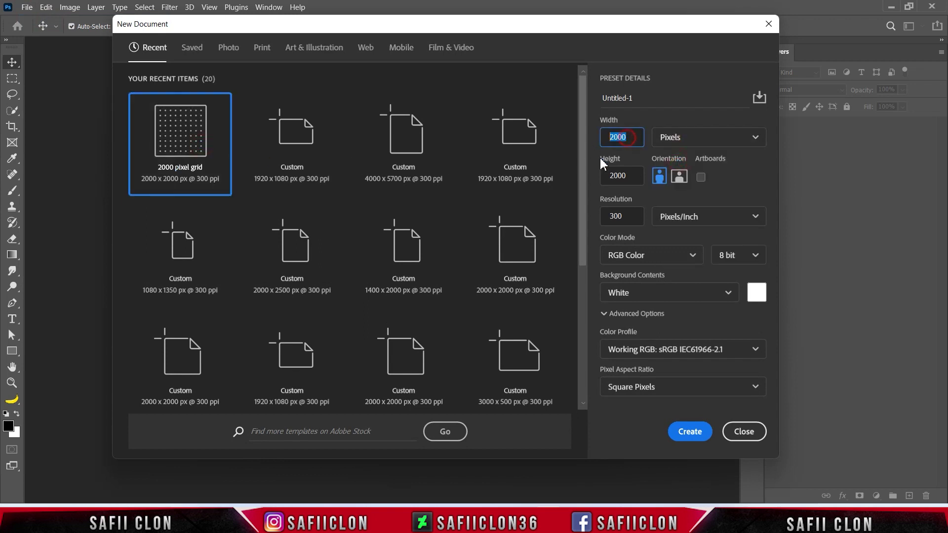
{"action": "left_click", "coordinate": [711, 217]}
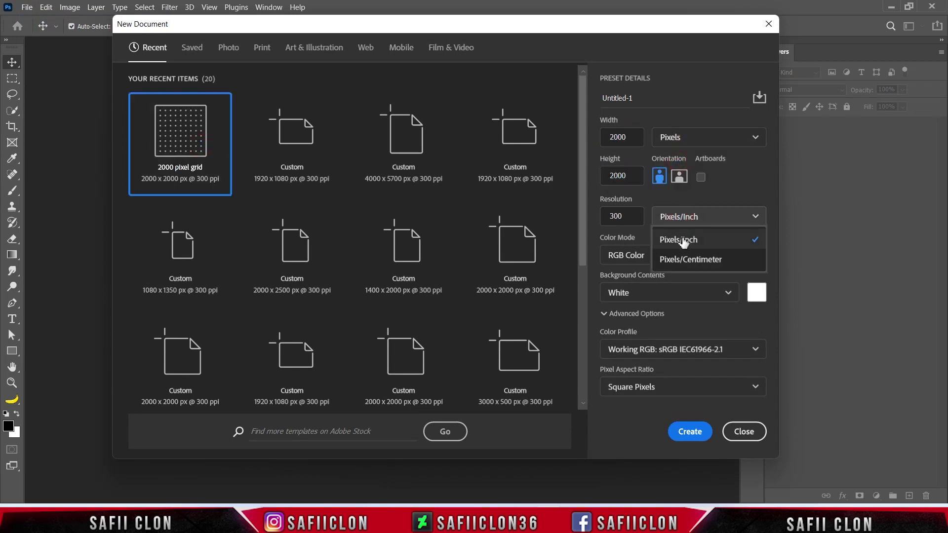
{"action": "left_click", "coordinate": [682, 238]}
{"action": "double_click", "coordinate": [632, 219]}
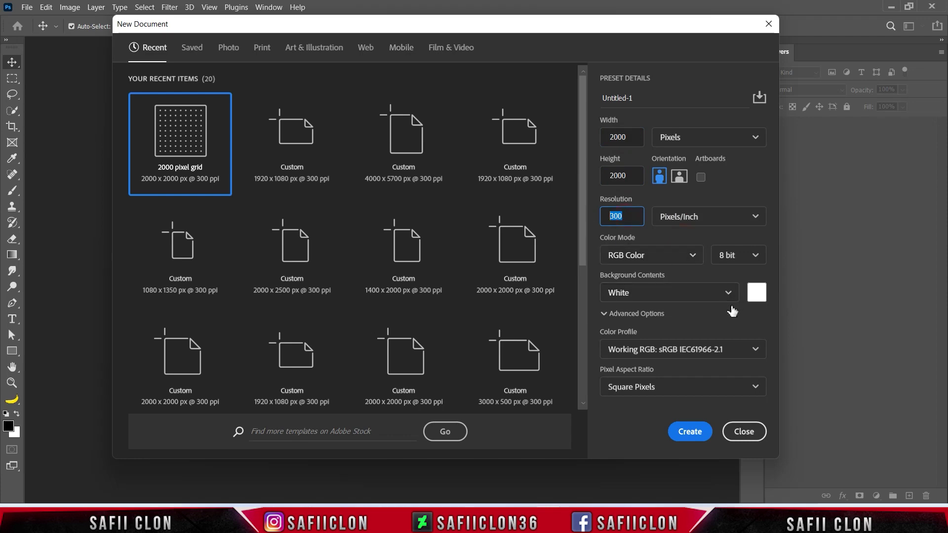
{"action": "left_click", "coordinate": [688, 432]}
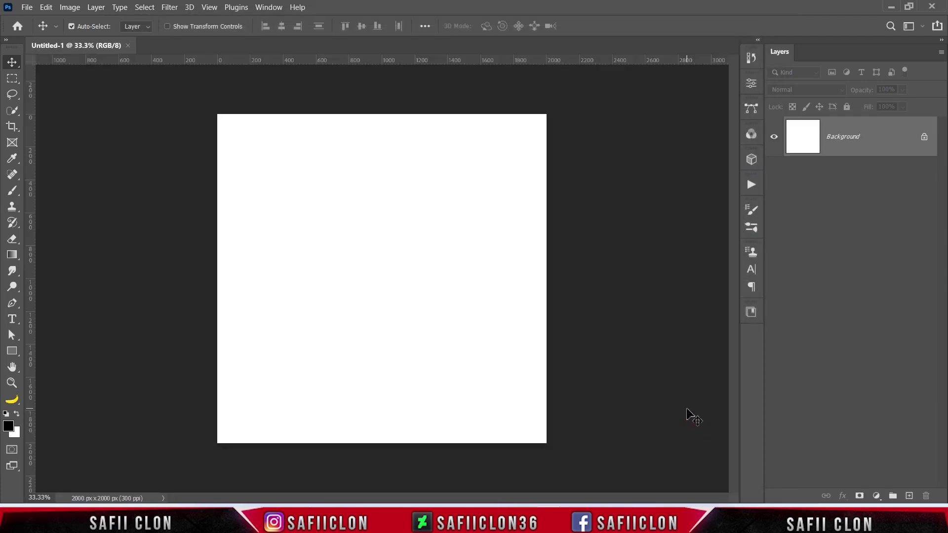
{"action": "left_click", "coordinate": [12, 319]}
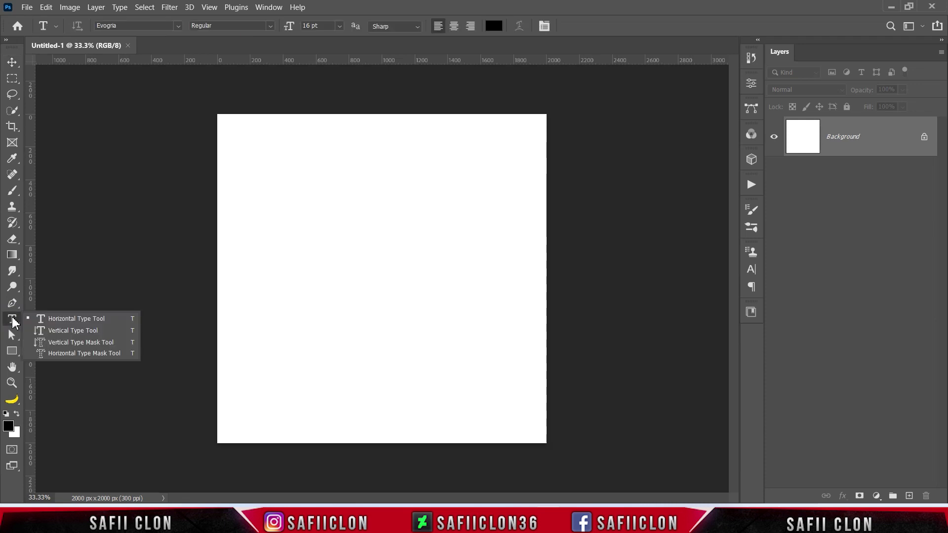
Set up the Horizontal Type Tool with the Evogria font in pure black
{"action": "left_click", "coordinate": [83, 320]}
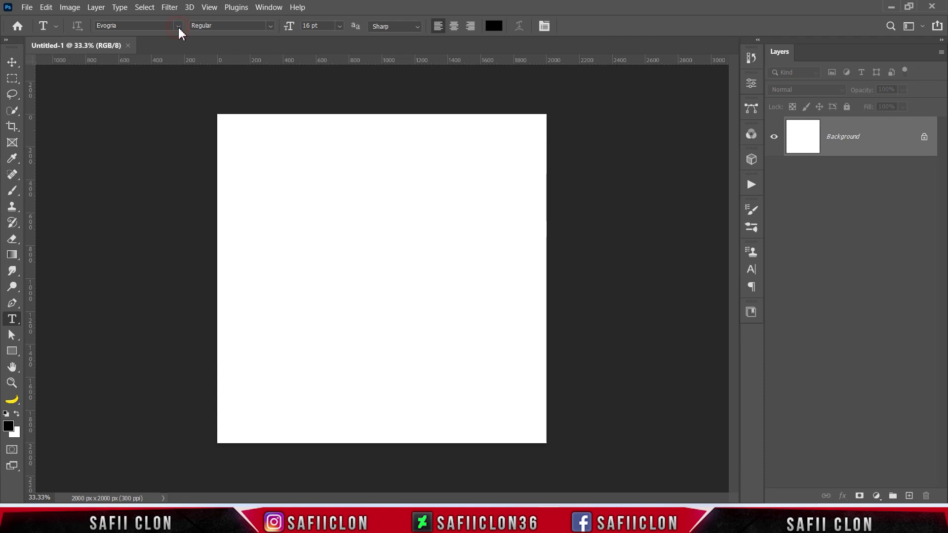
{"action": "left_click", "coordinate": [178, 26]}
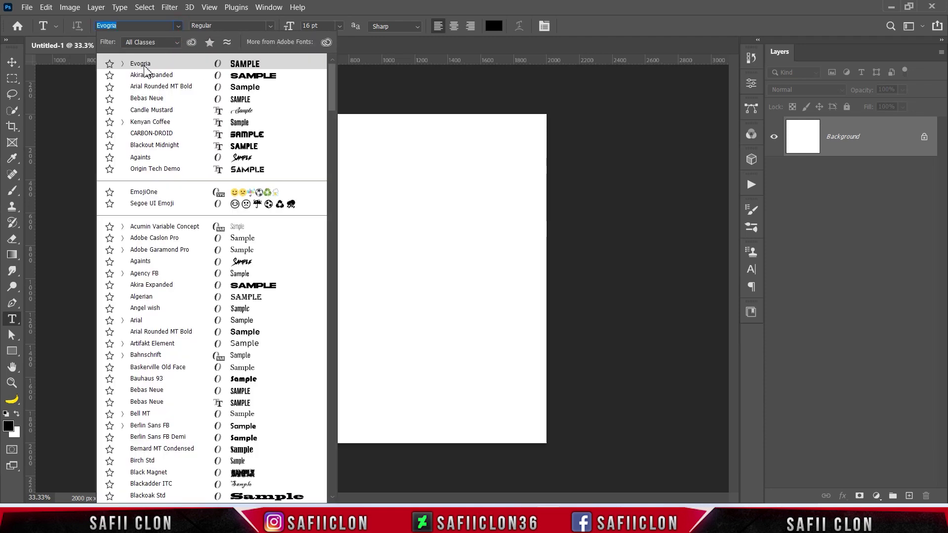
{"action": "left_click", "coordinate": [144, 65]}
{"action": "left_click", "coordinate": [493, 27]}
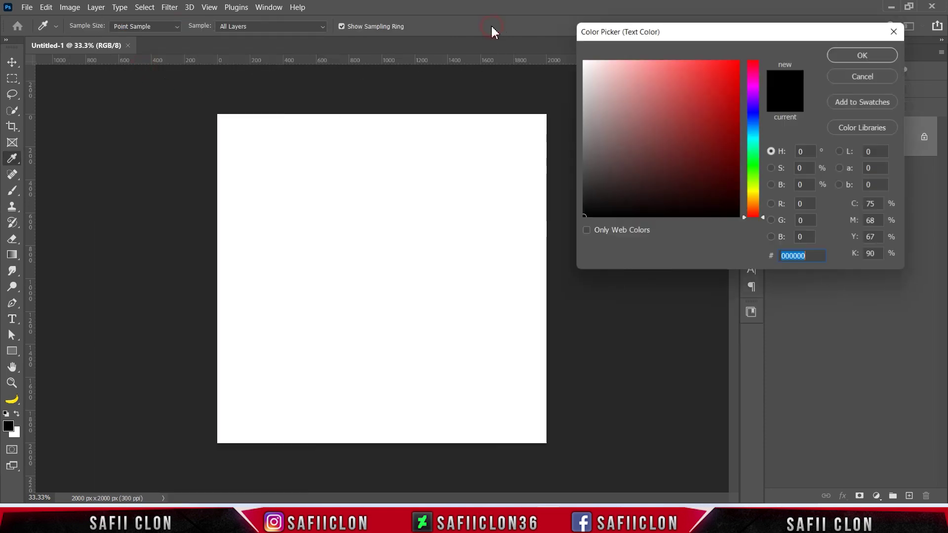
{"action": "left_click", "coordinate": [584, 216]}
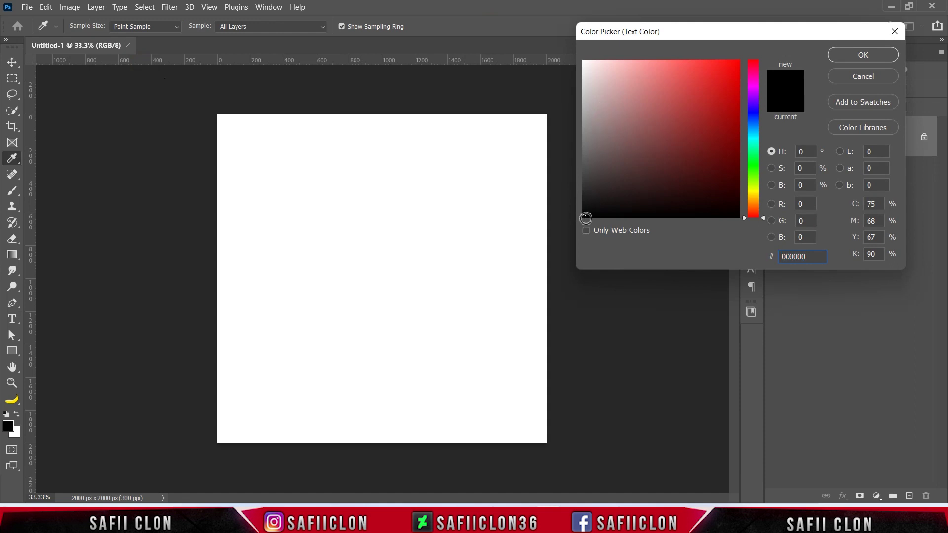
{"action": "left_click", "coordinate": [854, 60]}
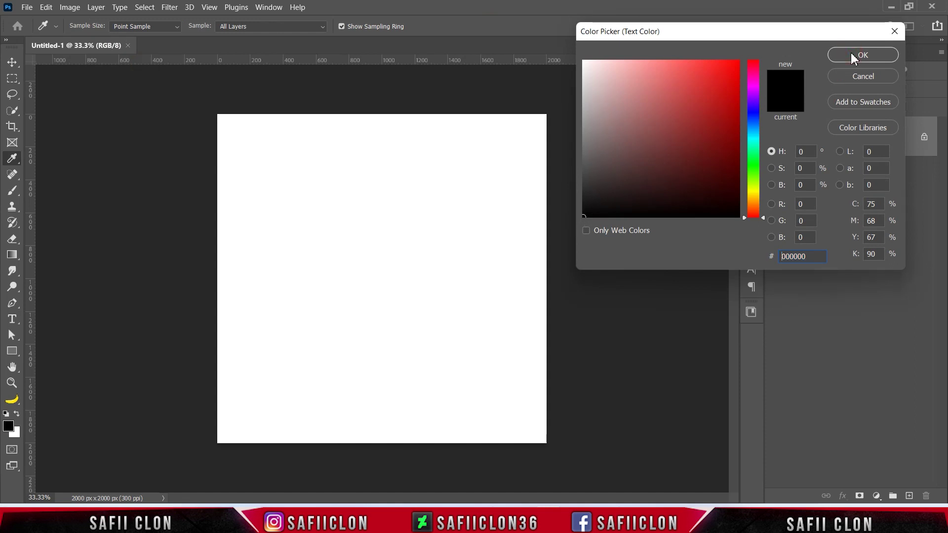
{"action": "left_click", "coordinate": [854, 58]}
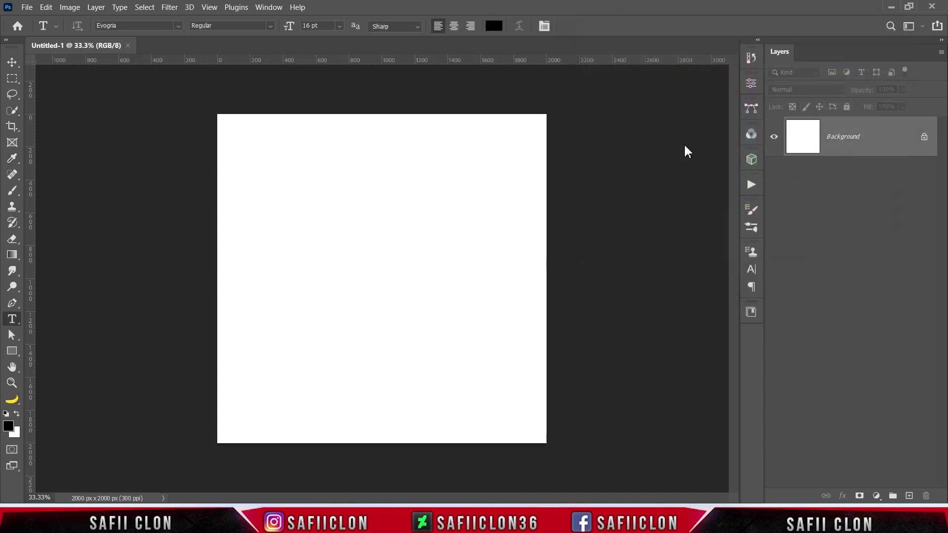
Type 'HELL IS EMPTY AND ALL THE DEVIL ARE HERE' on two lines and commit it
{"action": "left_click", "coordinate": [283, 262]}
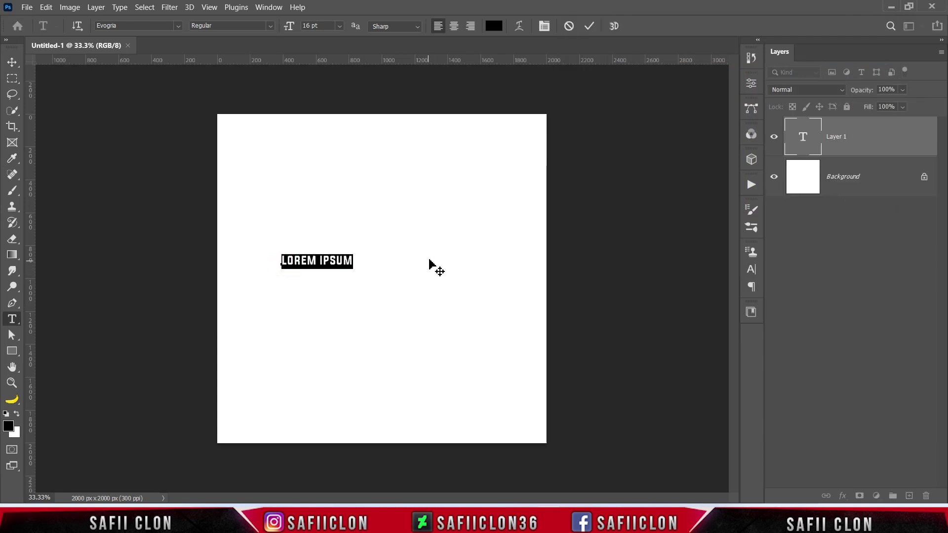
{"action": "type", "text": "HELL "}
{"action": "type", "text": "IS"}
{"action": "type", "text": " EMPTY AND A"}
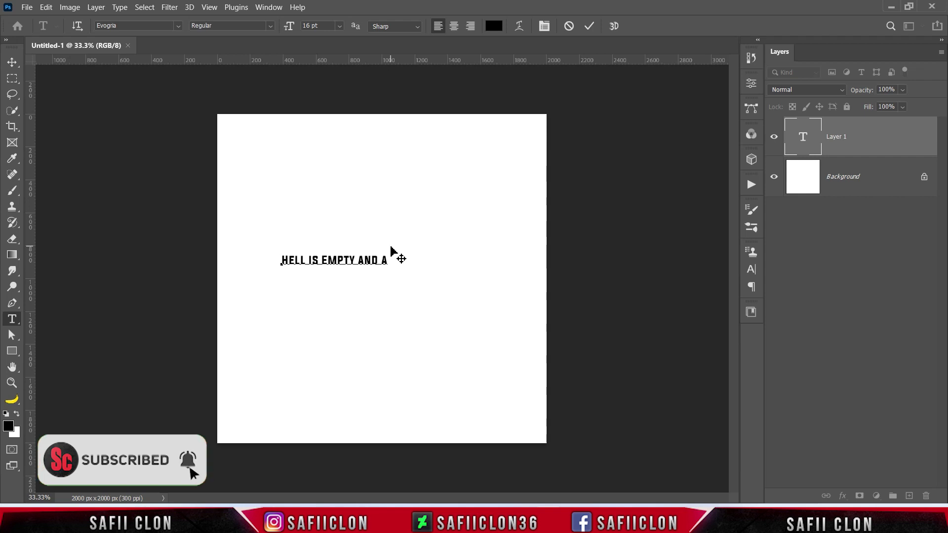
{"action": "type", "text": "LL THE DEVIL ARE HERE"}
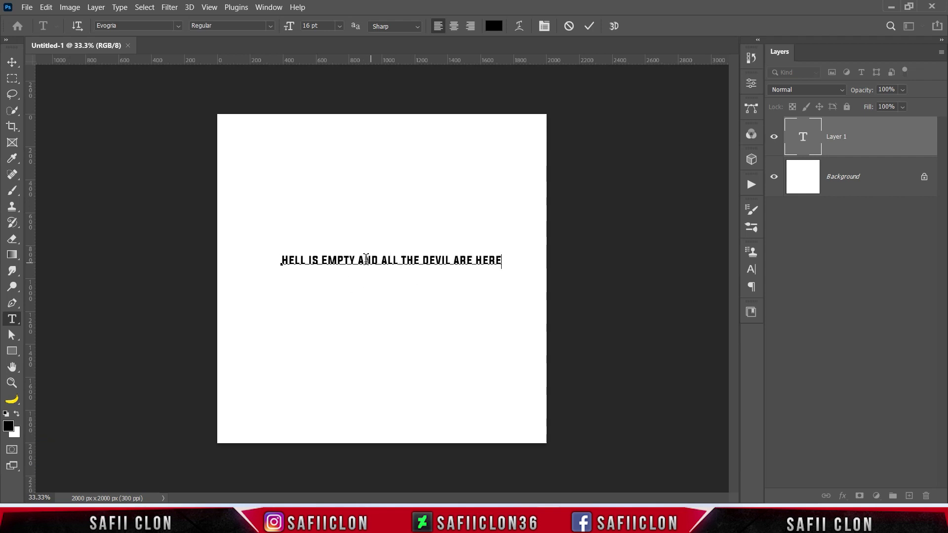
{"action": "key", "text": "Return"}
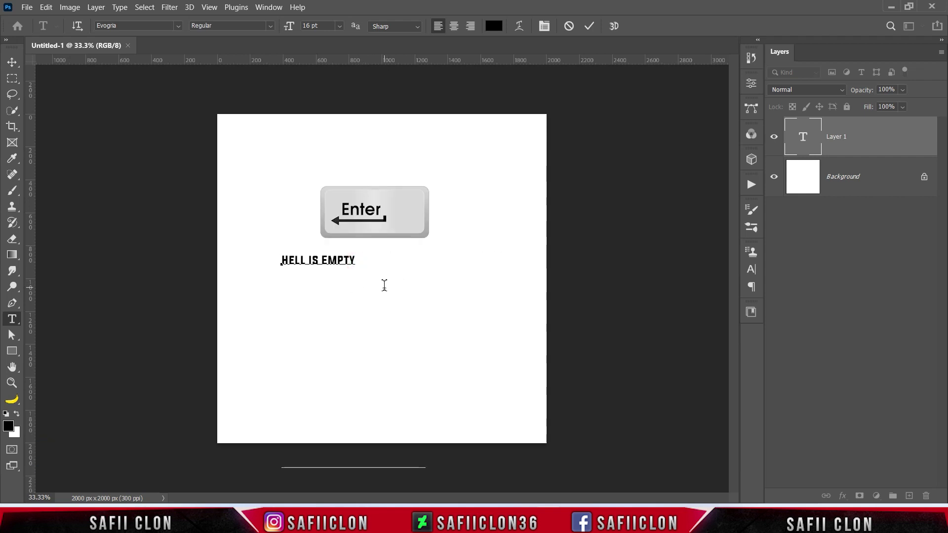
{"action": "left_click", "coordinate": [589, 27]}
{"action": "left_click", "coordinate": [268, 8]}
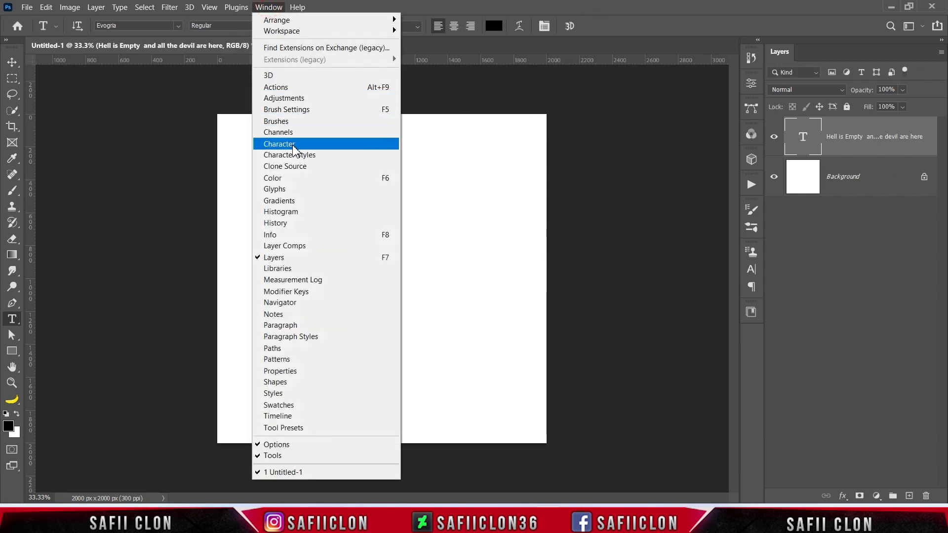
Set the text leading to 18 pt in the Character panel
{"action": "left_click", "coordinate": [294, 144]}
{"action": "mouse_move", "coordinate": [685, 290]}
{"action": "left_mouse_down"}
{"action": "mouse_move", "coordinate": [664, 292]}
{"action": "mouse_move", "coordinate": [686, 291]}
{"action": "mouse_move", "coordinate": [674, 290]}
{"action": "left_mouse_up"}
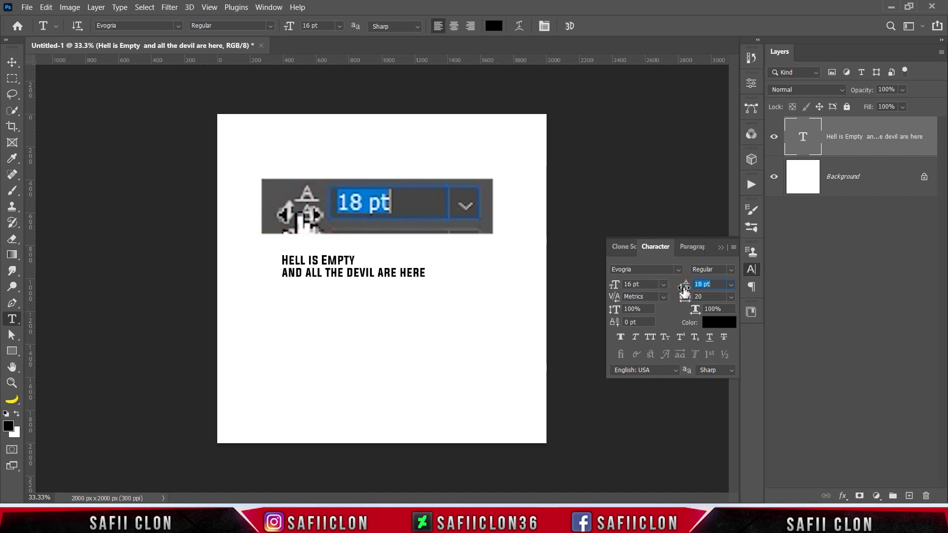
{"action": "left_click", "coordinate": [712, 284]}
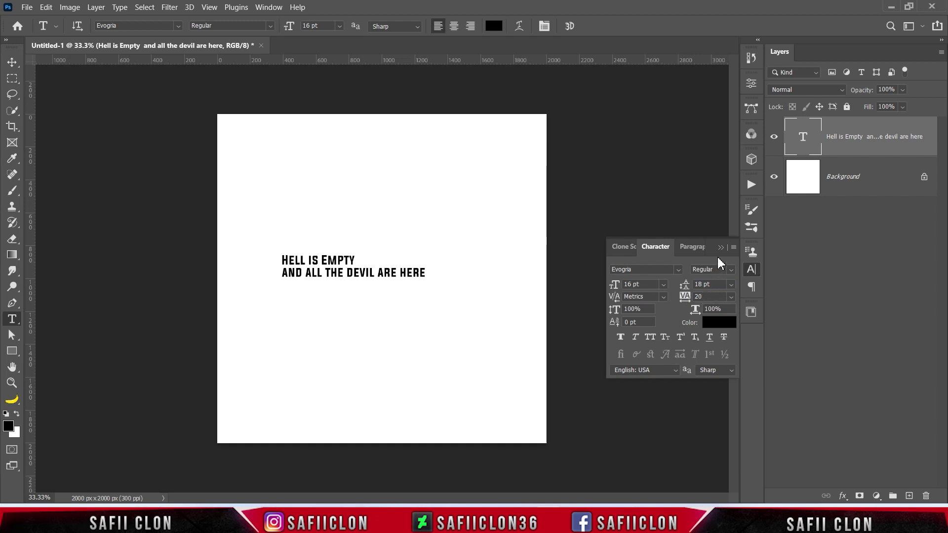
{"action": "left_click", "coordinate": [720, 247]}
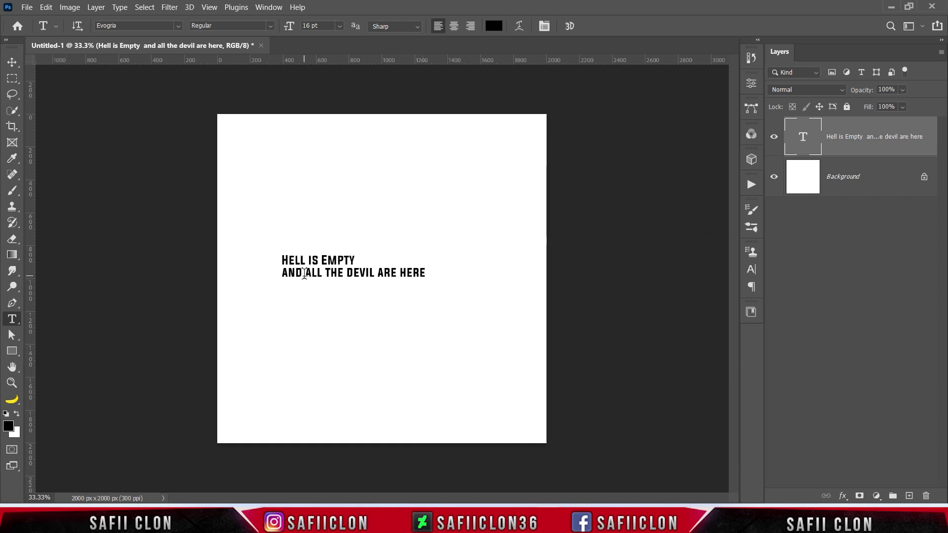
Add a line break after AND so ALL THE DEVIL ARE HERE sits alone, and commit
{"action": "left_click", "coordinate": [307, 273]}
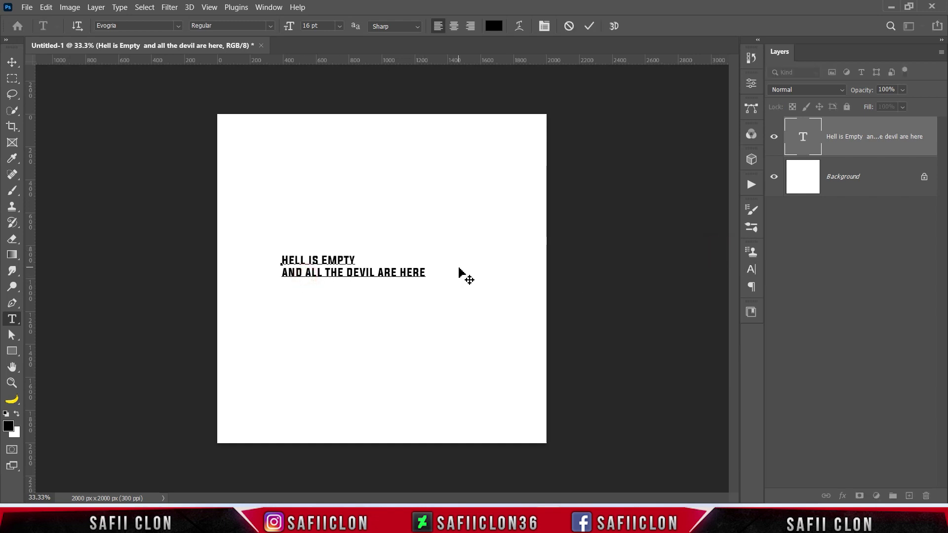
{"action": "key", "text": "Return"}
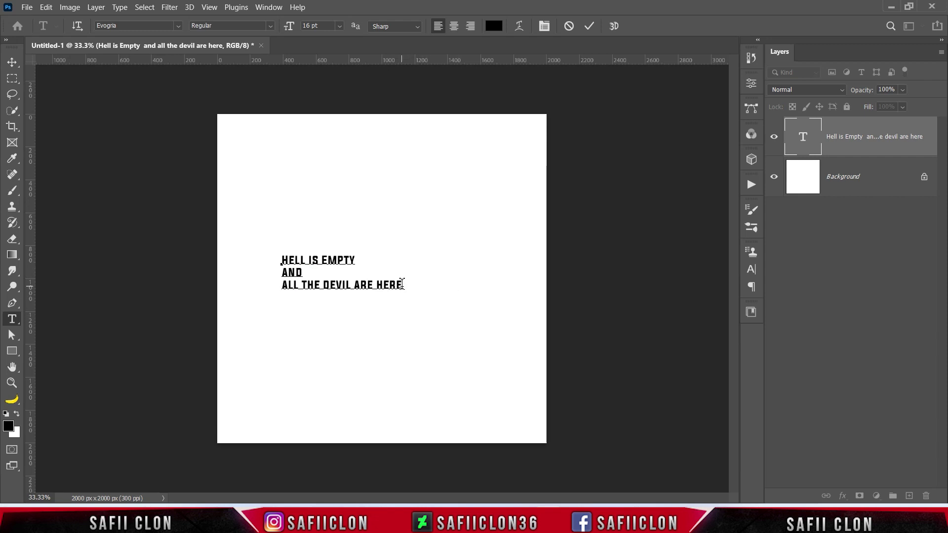
{"action": "key", "text": "ctrl+a"}
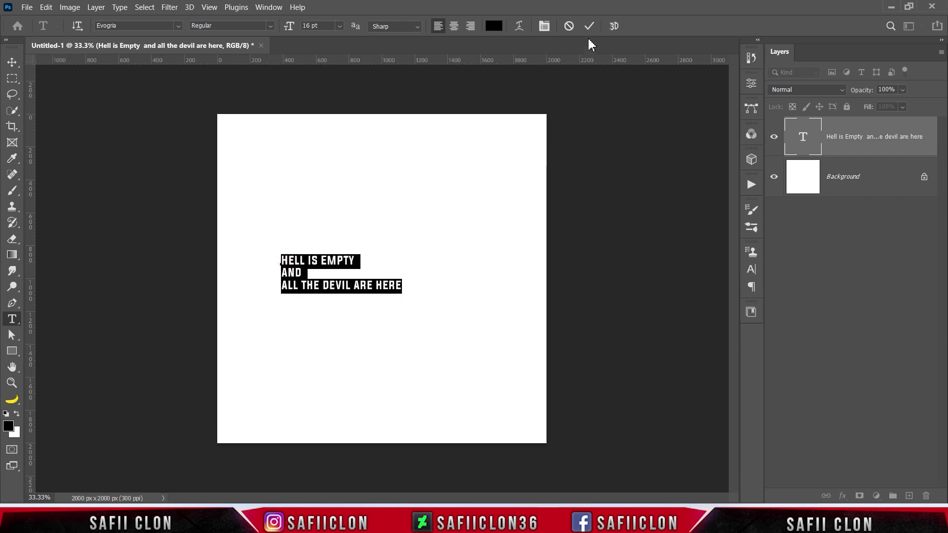
{"action": "left_click", "coordinate": [590, 26]}
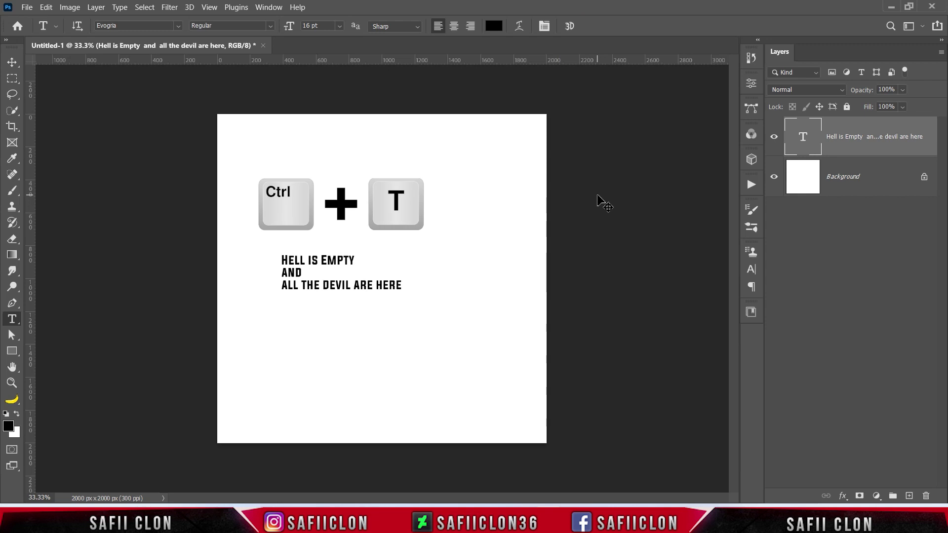
Scale the text block up to about 28 pt in two free transforms and shift it left
{"action": "key", "text": "ctrl+t"}
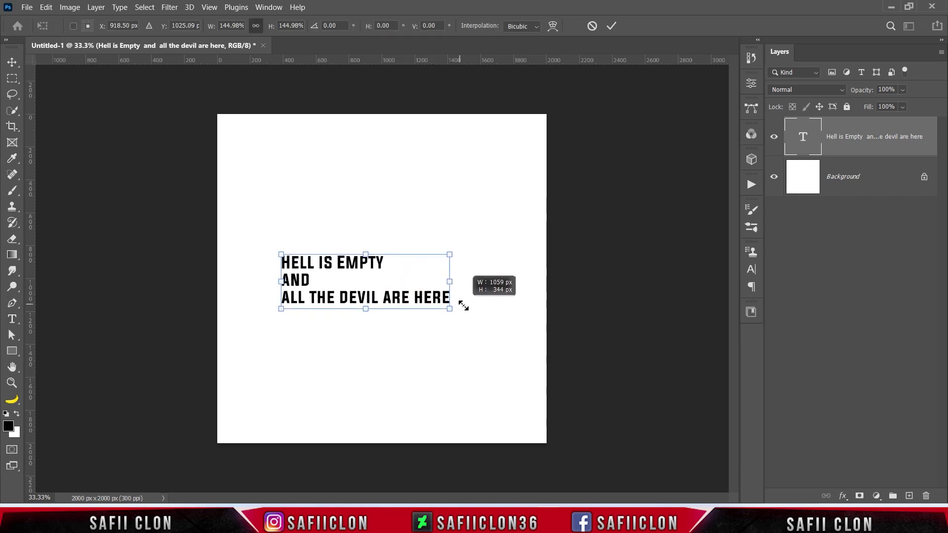
{"action": "mouse_move", "coordinate": [403, 294]}
{"action": "left_mouse_down"}
{"action": "mouse_move", "coordinate": [480, 316]}
{"action": "mouse_move", "coordinate": [395, 296]}
{"action": "left_mouse_up"}
{"action": "left_click", "coordinate": [610, 27]}
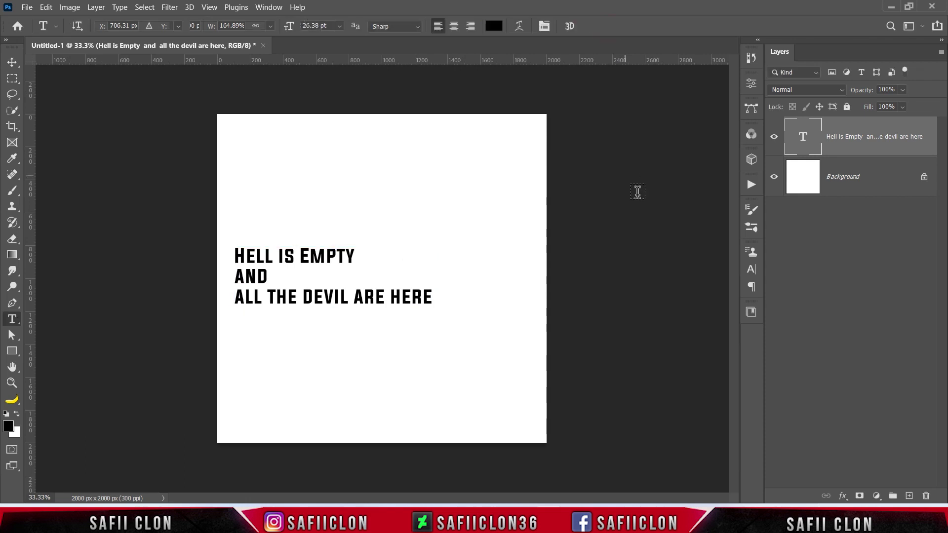
{"action": "key", "text": "ctrl+t"}
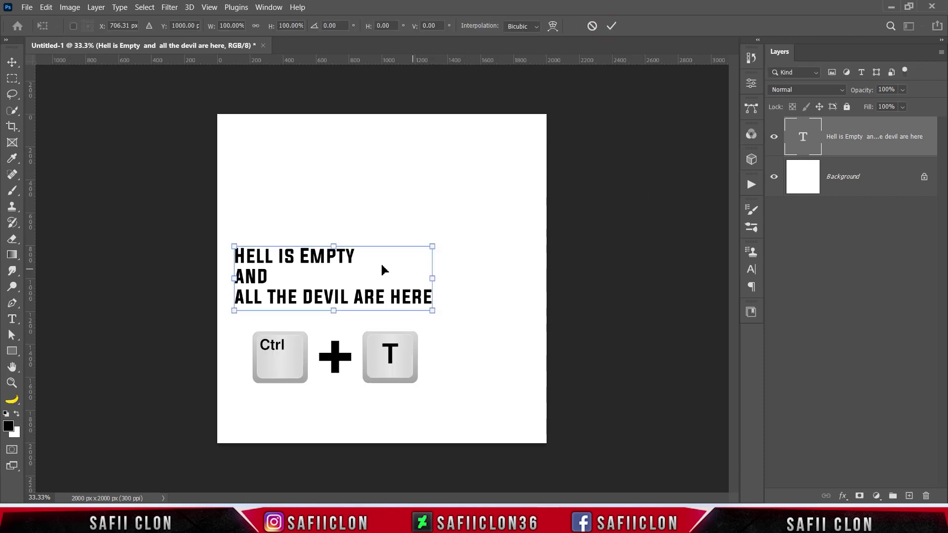
{"action": "left_click_drag", "start_coordinate": [432, 314], "coordinate": [446, 317]}
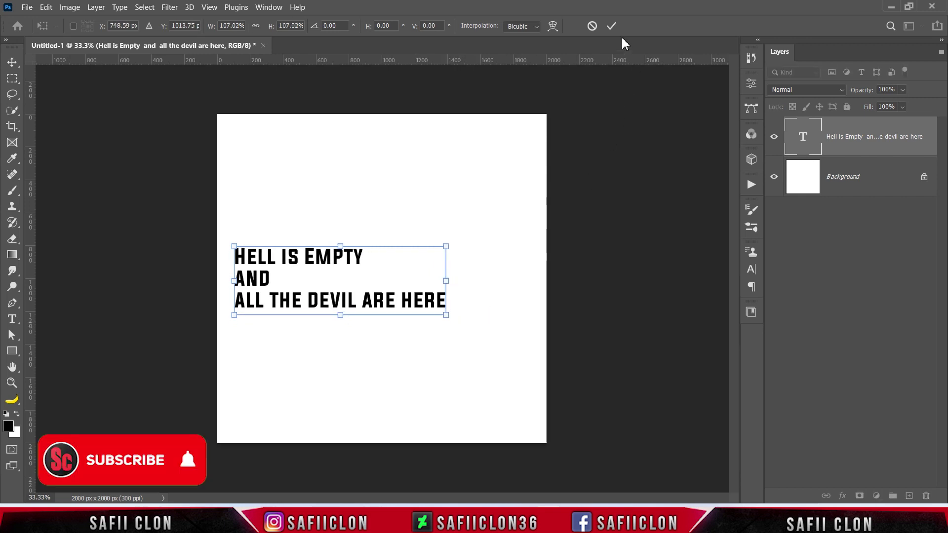
{"action": "left_click", "coordinate": [611, 27]}
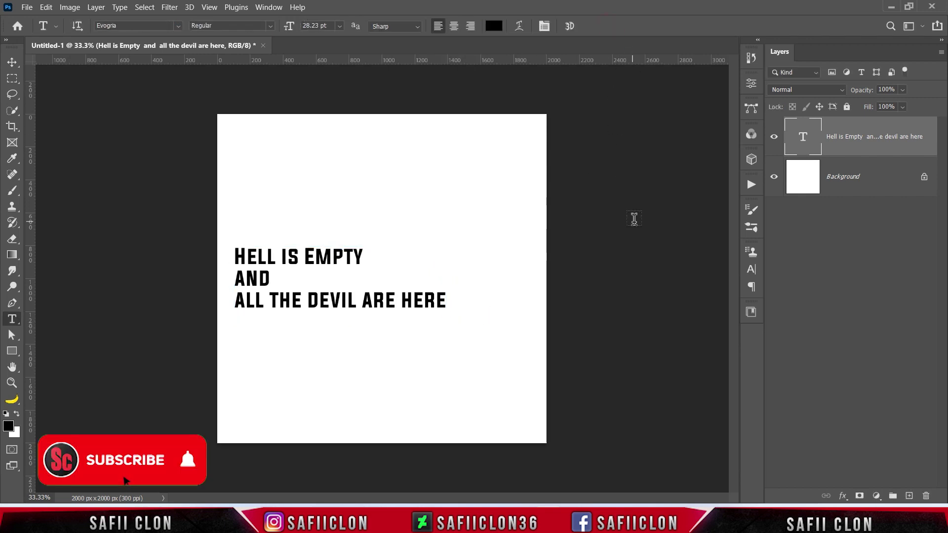
{"action": "right_click", "coordinate": [879, 130]}
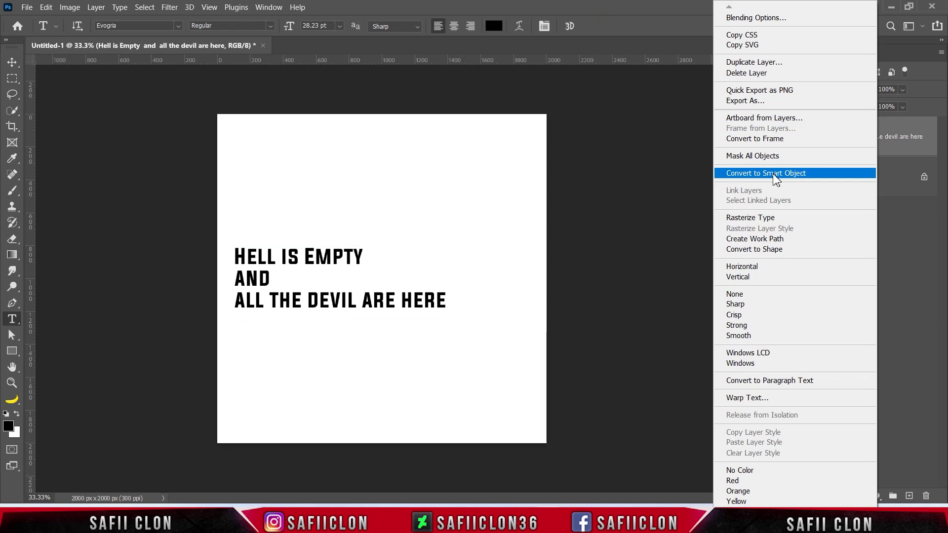
Convert the text layer to a Smart Object and apply a Gaussian Blur of about 7.2 px
{"action": "left_click", "coordinate": [773, 173]}
{"action": "left_click", "coordinate": [773, 137]}
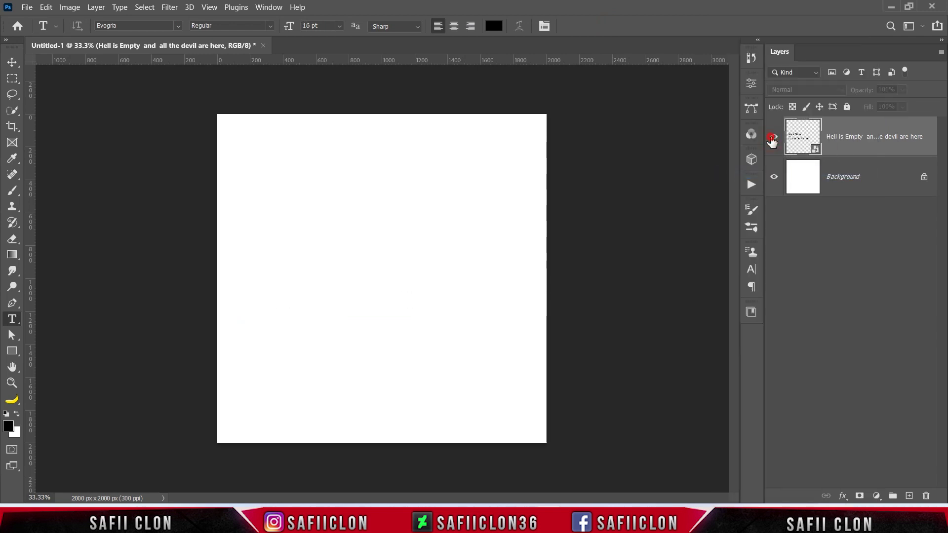
{"action": "left_click", "coordinate": [169, 7]}
{"action": "mouse_move", "coordinate": [176, 155]}
{"action": "left_click", "coordinate": [352, 201]}
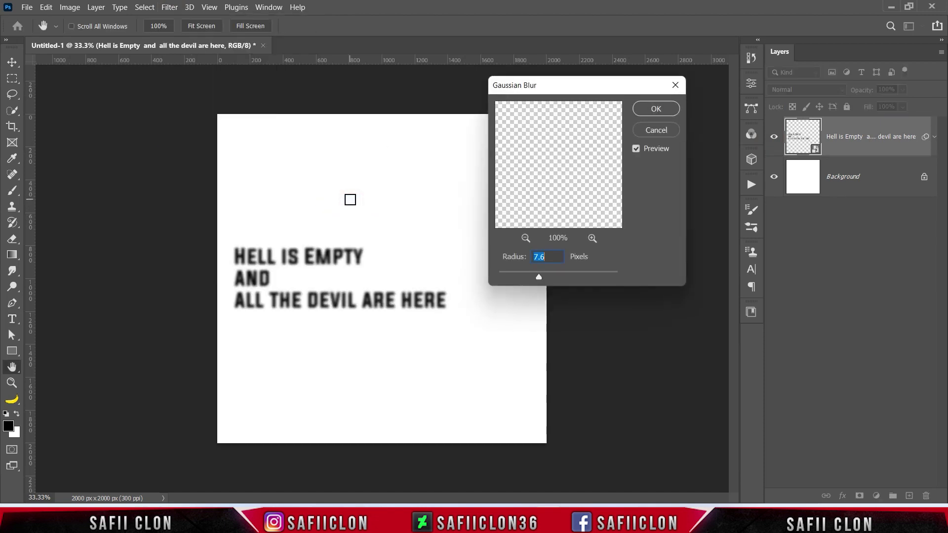
{"action": "left_click_drag", "start_coordinate": [542, 276], "coordinate": [538, 279]}
{"action": "left_click", "coordinate": [652, 108]}
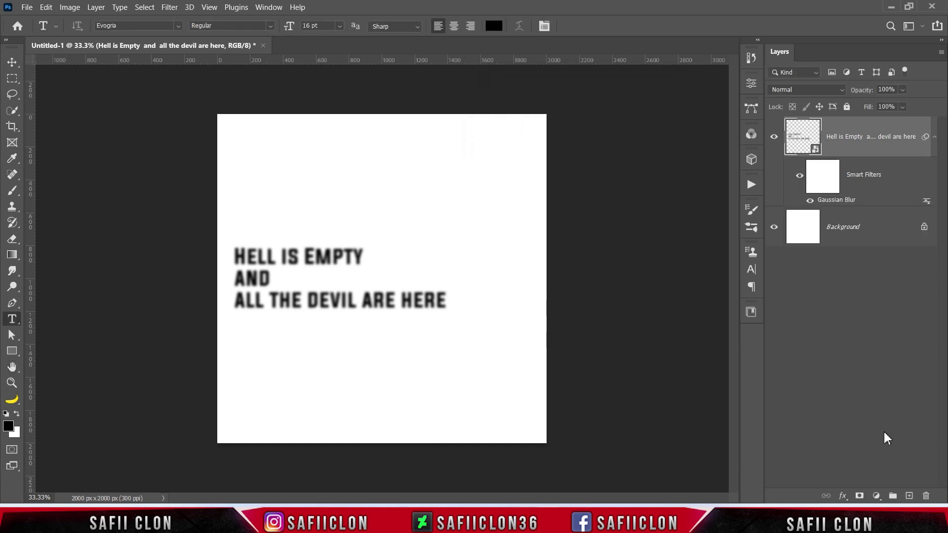
{"action": "left_click", "coordinate": [876, 496]}
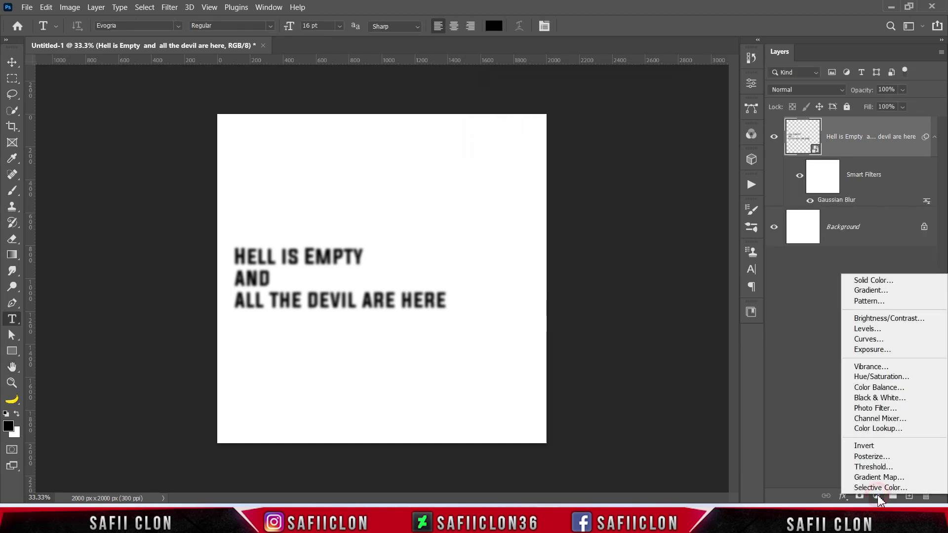
Add a Threshold adjustment layer with its level raised to about 140, toggling it to compare
{"action": "left_click", "coordinate": [873, 467]}
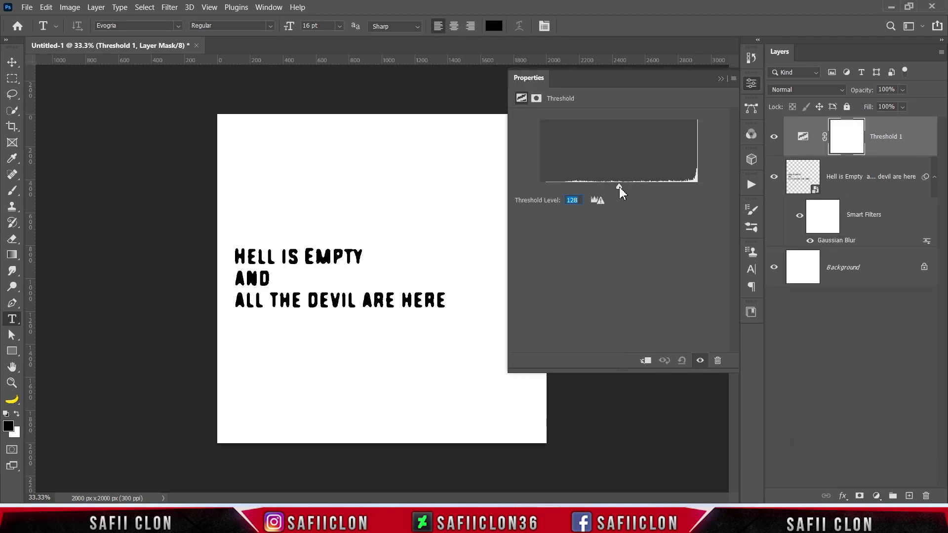
{"action": "left_click_drag", "start_coordinate": [620, 186], "coordinate": [626, 190]}
{"action": "left_click", "coordinate": [721, 80]}
{"action": "left_click", "coordinate": [777, 143]}
{"action": "left_click", "coordinate": [777, 143]}
{"action": "left_click", "coordinate": [777, 143]}
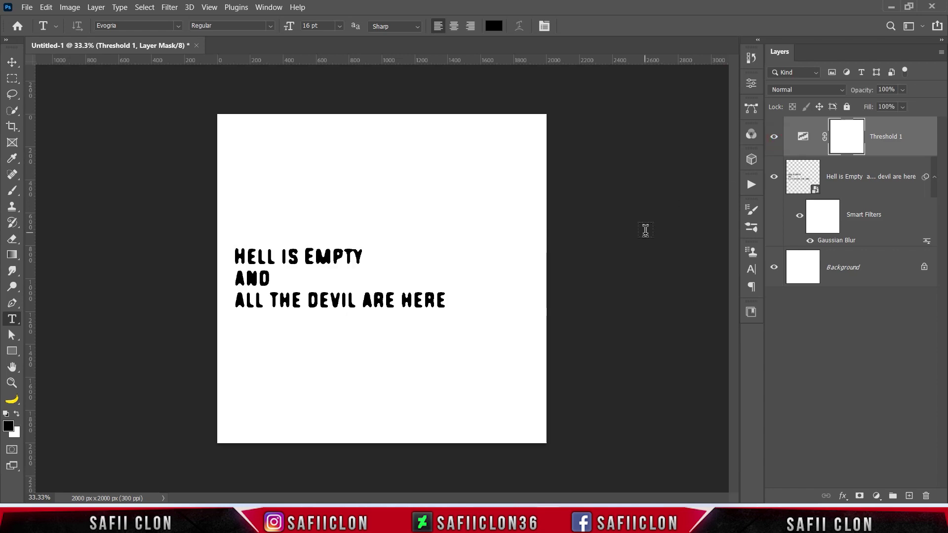
{"action": "left_click", "coordinate": [27, 8]}
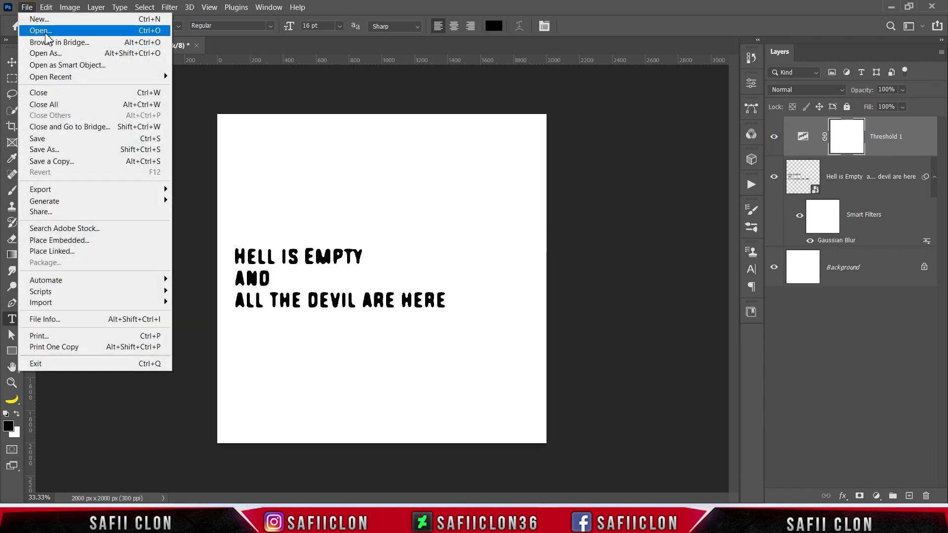
Open the roma-kaiuk abstract photo and drag it onto the poster as Layer 1
{"action": "left_click", "coordinate": [42, 31]}
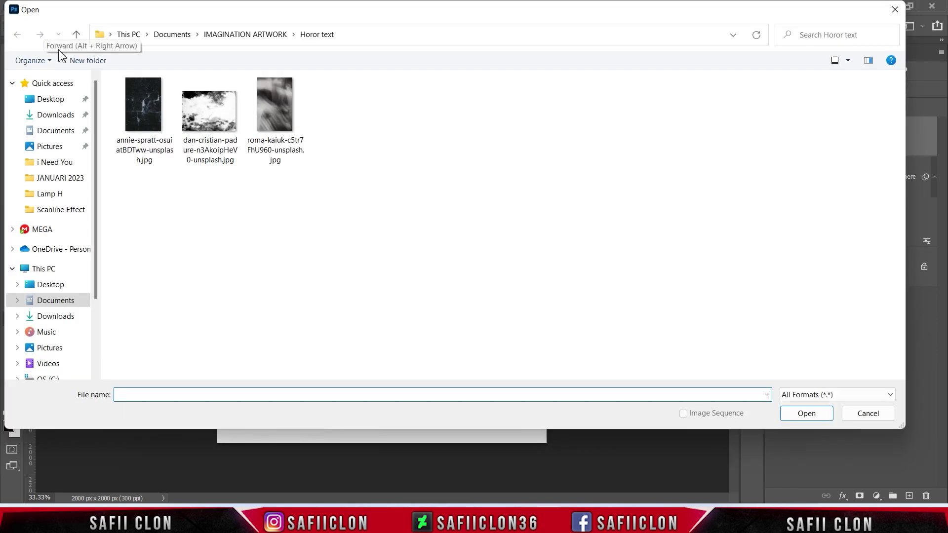
{"action": "left_click", "coordinate": [274, 109]}
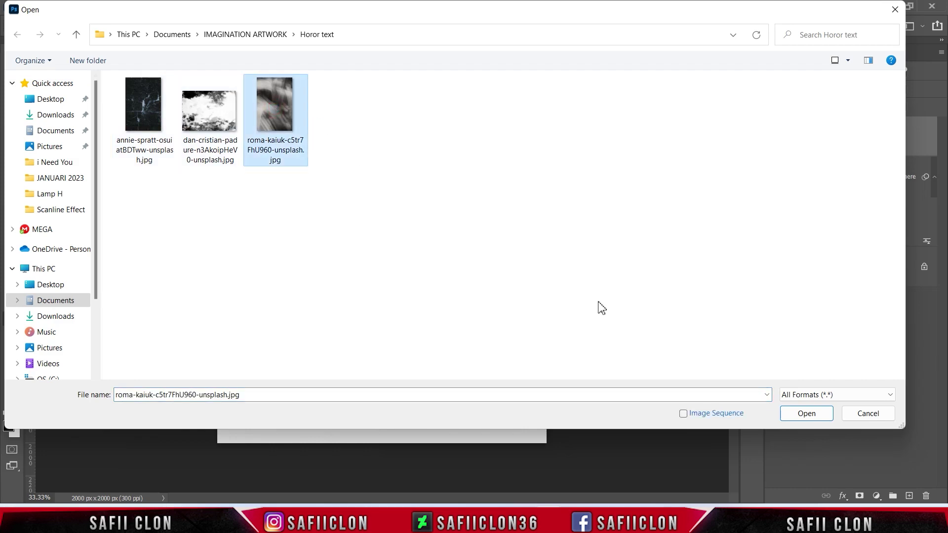
{"action": "left_click", "coordinate": [807, 414]}
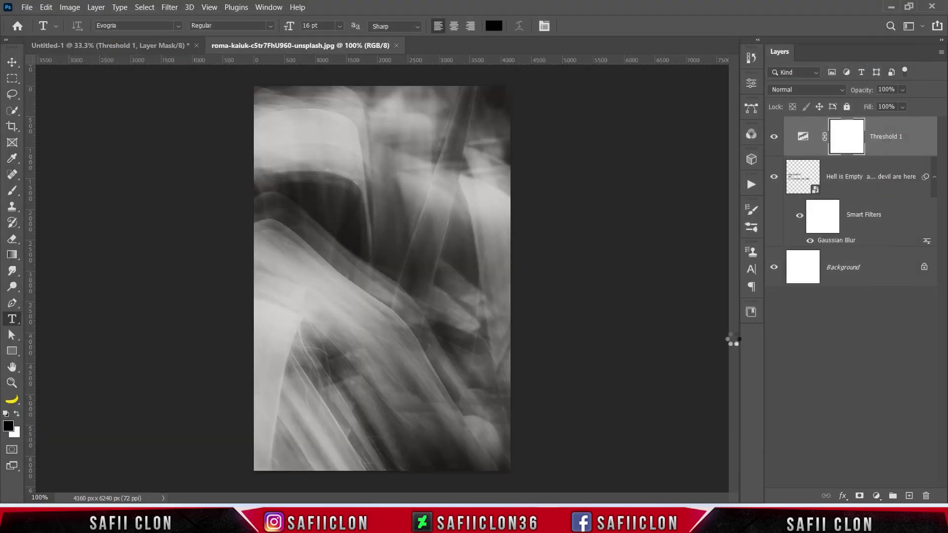
{"action": "left_click_drag", "start_coordinate": [830, 157], "coordinate": [119, 43]}
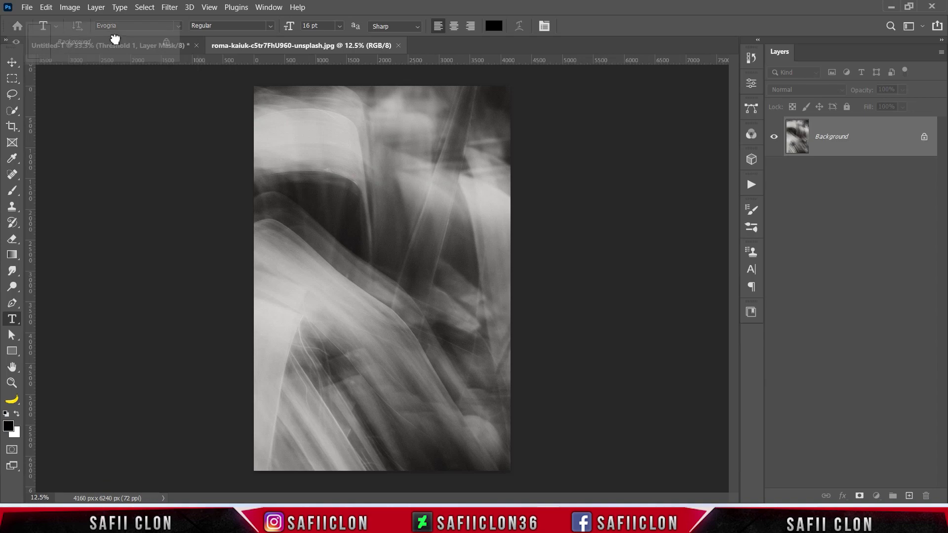
{"action": "left_click_drag", "start_coordinate": [119, 44], "coordinate": [376, 249]}
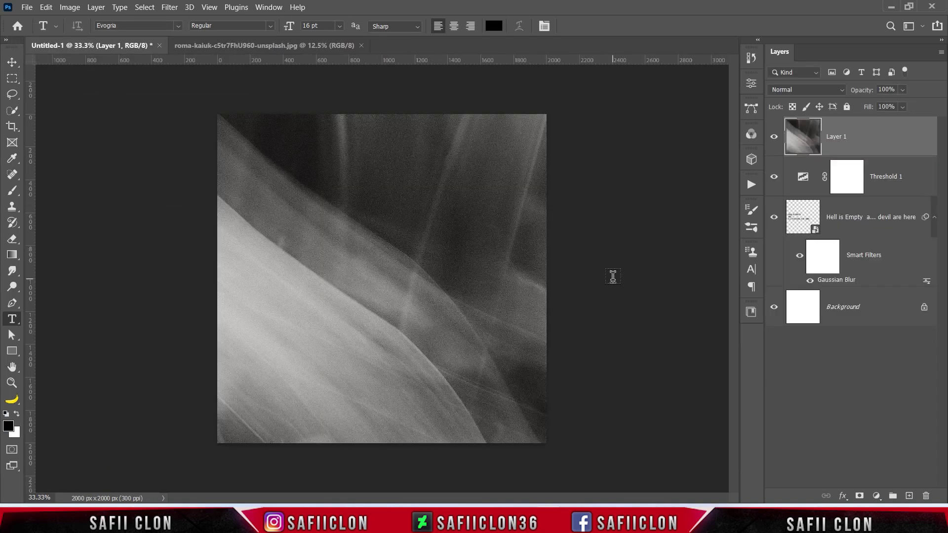
{"action": "left_click", "coordinate": [804, 90]}
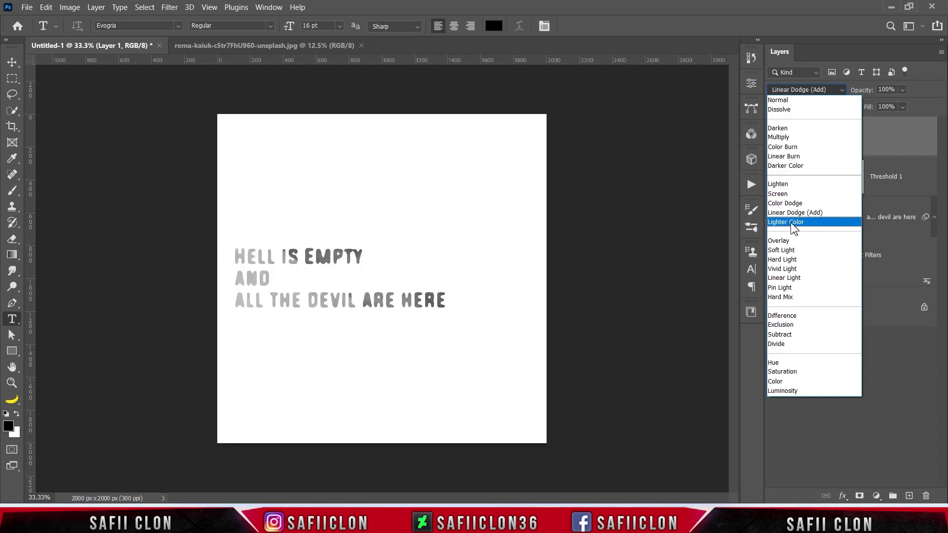
Set Layer 1 to Linear Light and scale it to about 150% to fill the canvas
{"action": "left_click", "coordinate": [790, 277]}
{"action": "key", "text": "ctrl+t"}
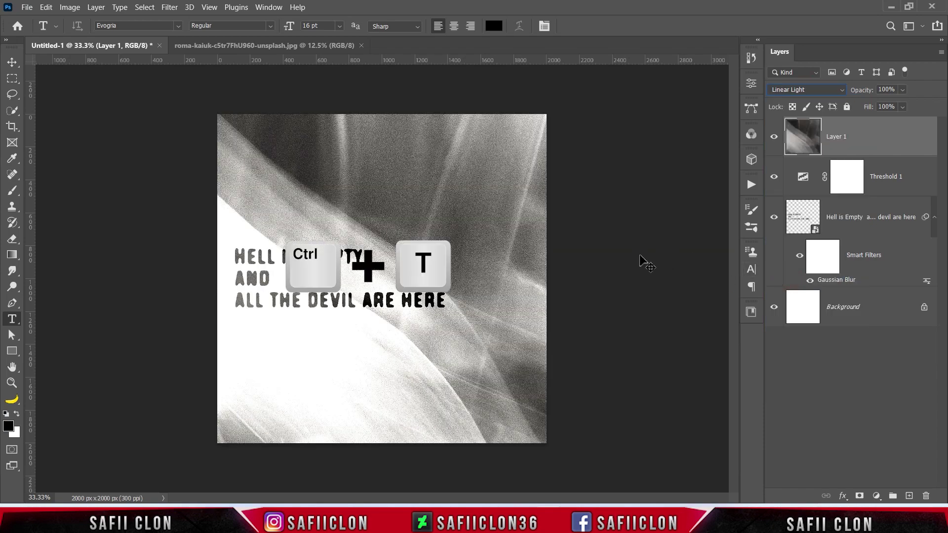
{"action": "key", "text": "ctrl+minus"}
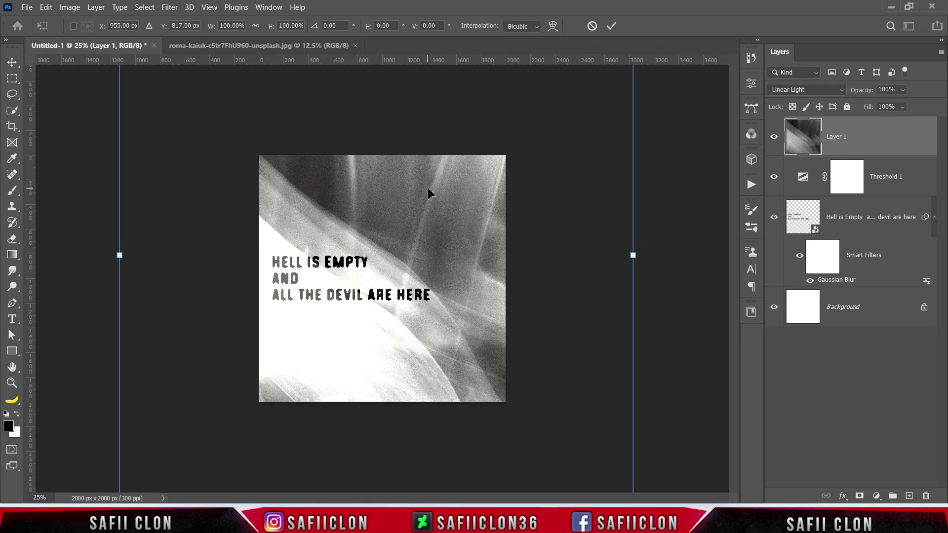
{"action": "left_click_drag", "start_coordinate": [385, 320], "coordinate": [465, 403]}
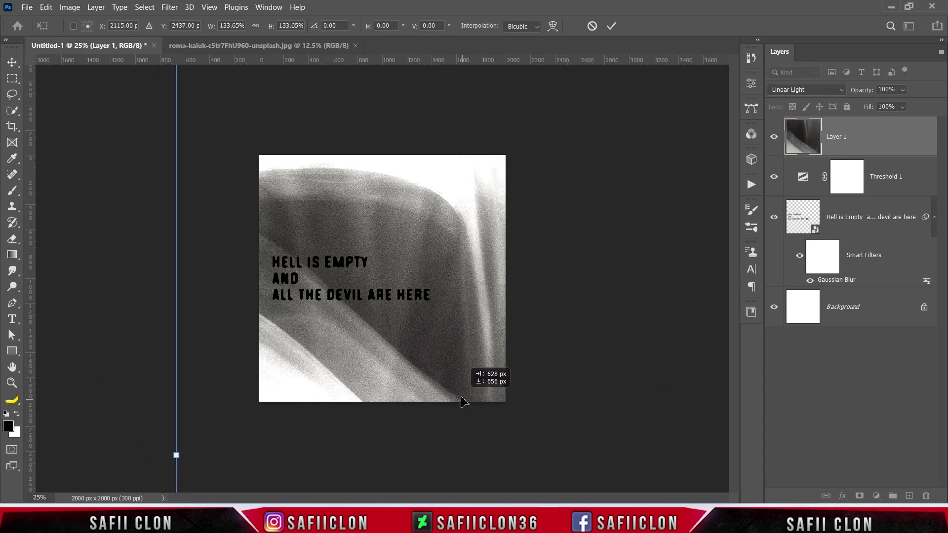
{"action": "left_click_drag", "start_coordinate": [178, 456], "coordinate": [146, 461]}
{"action": "mouse_move", "coordinate": [427, 354]}
{"action": "left_mouse_down"}
{"action": "mouse_move", "coordinate": [443, 318]}
{"action": "mouse_move", "coordinate": [451, 327]}
{"action": "mouse_move", "coordinate": [447, 320]}
{"action": "mouse_move", "coordinate": [449, 328]}
{"action": "mouse_move", "coordinate": [404, 306]}
{"action": "mouse_move", "coordinate": [370, 318]}
{"action": "left_mouse_up"}
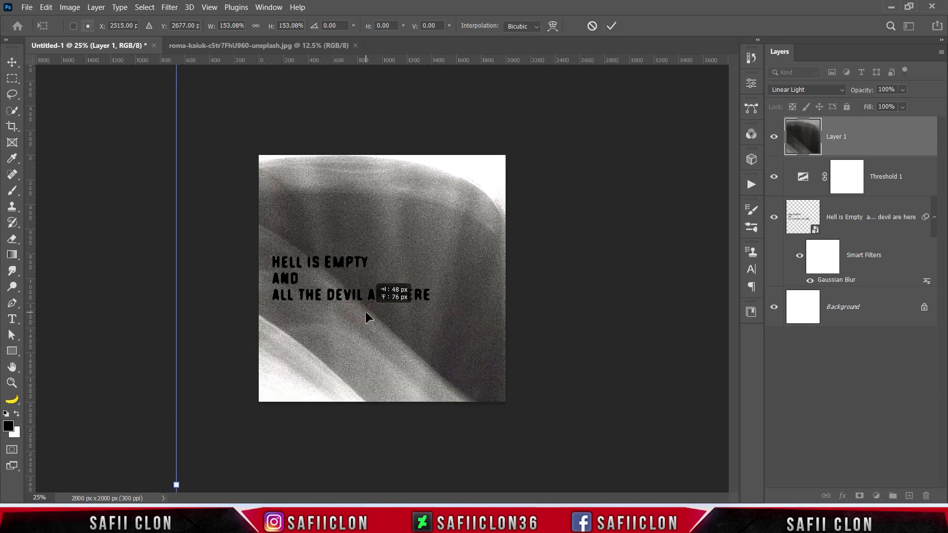
{"action": "left_click", "coordinate": [613, 26]}
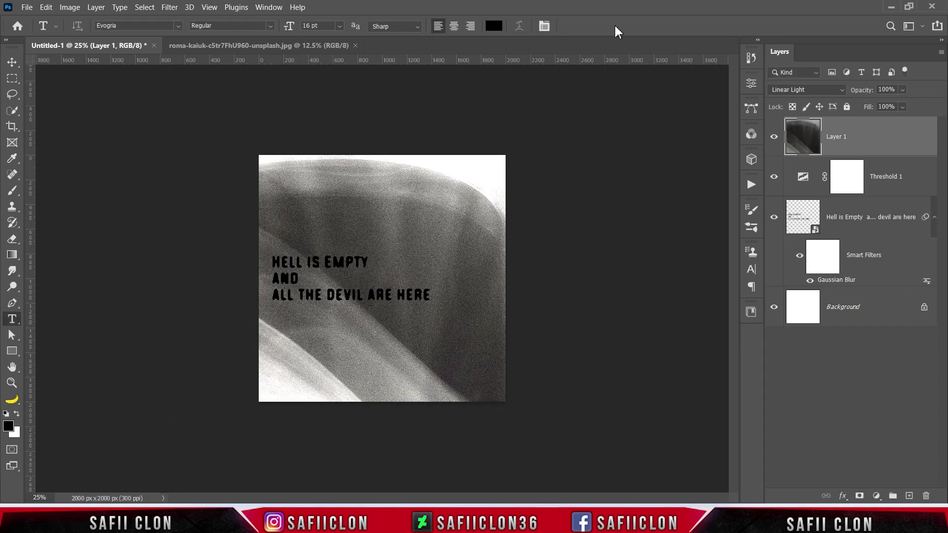
{"action": "left_click", "coordinate": [774, 137]}
{"action": "left_click", "coordinate": [774, 137]}
Clip a colorized Hue/Saturation adjustment to Layer 1 with saturation 42 for a red tint
{"action": "left_click", "coordinate": [876, 497]}
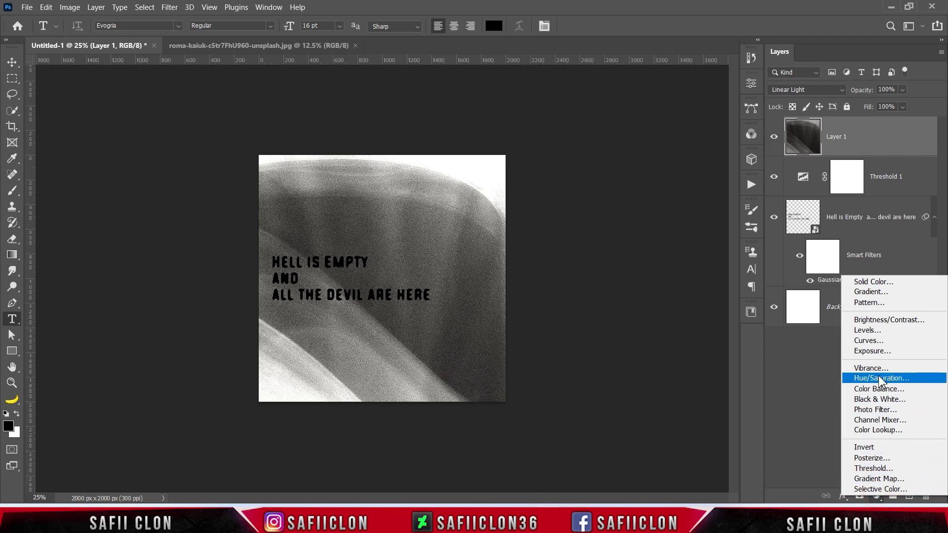
{"action": "left_click", "coordinate": [879, 378]}
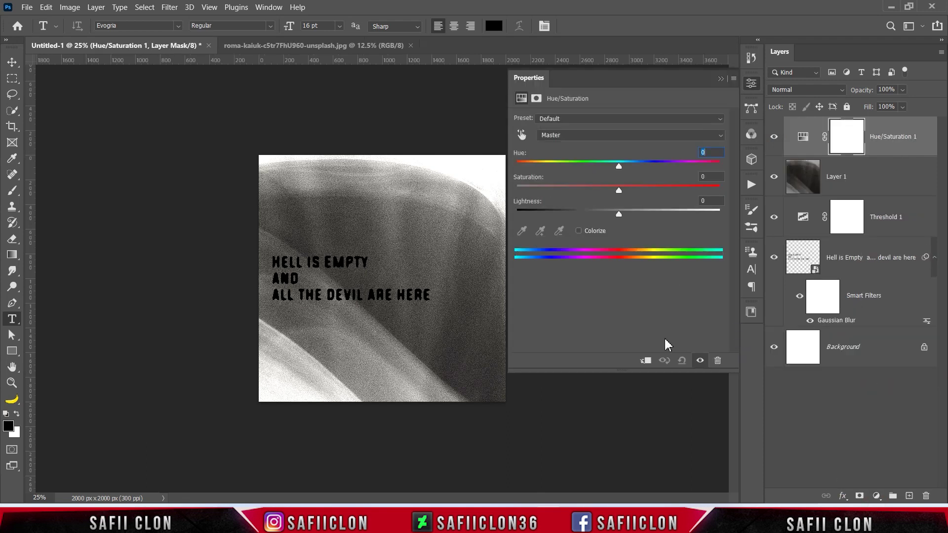
{"action": "left_click", "coordinate": [646, 361]}
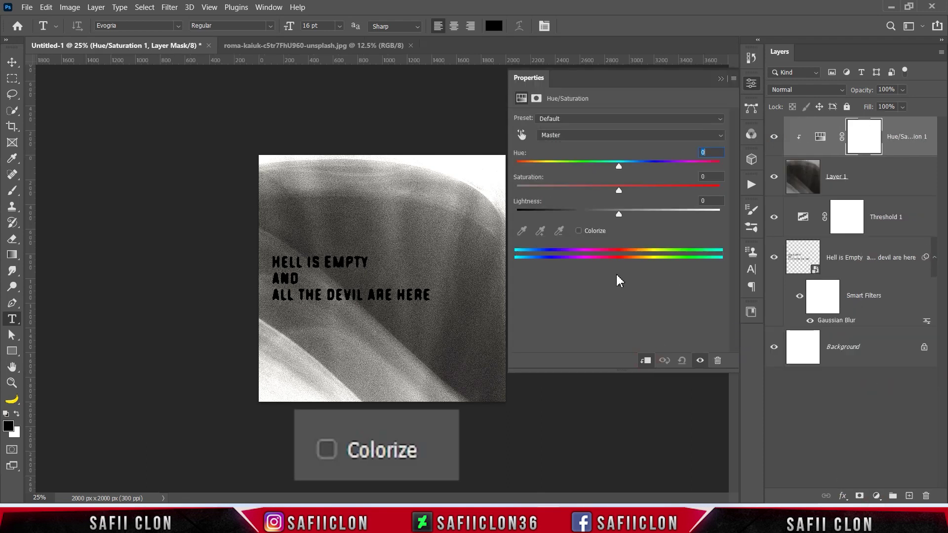
{"action": "left_click", "coordinate": [579, 231]}
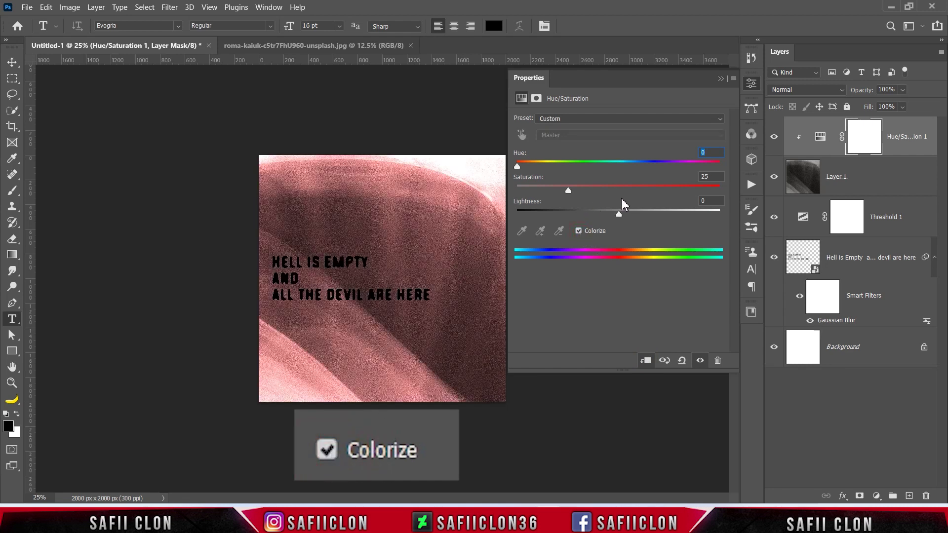
{"action": "mouse_move", "coordinate": [575, 193]}
{"action": "left_mouse_down"}
{"action": "mouse_move", "coordinate": [626, 194]}
{"action": "mouse_move", "coordinate": [598, 194]}
{"action": "left_mouse_up"}
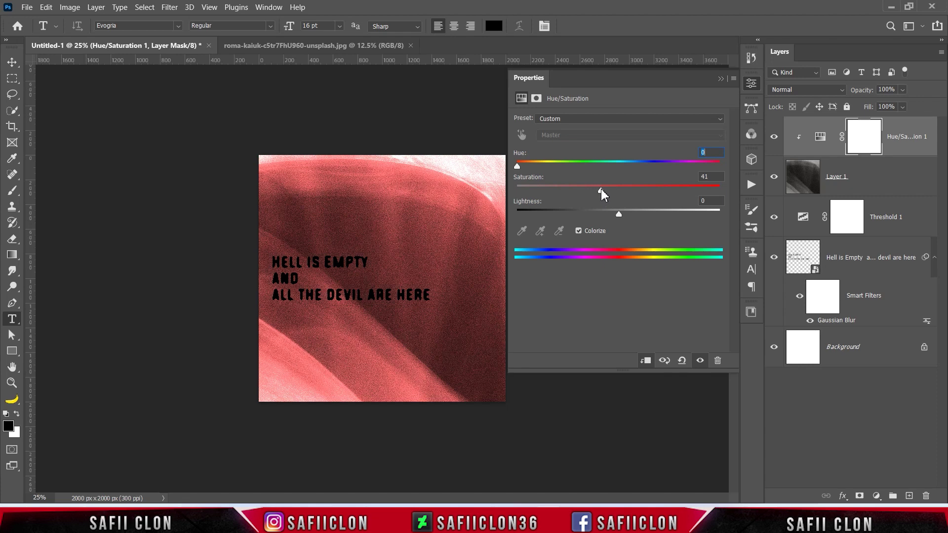
{"action": "left_click", "coordinate": [721, 77]}
{"action": "left_click", "coordinate": [773, 141]}
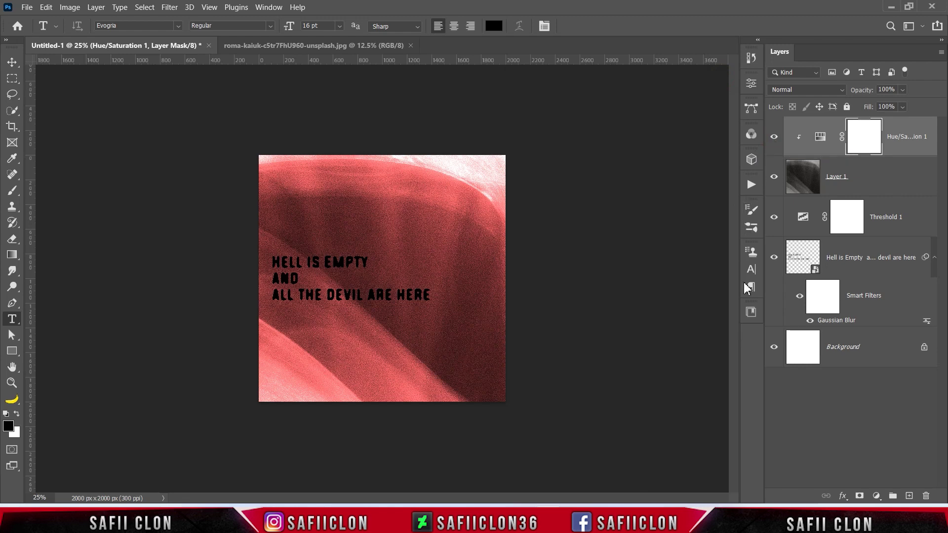
Open the black-and-white grunge texture image
{"action": "left_click", "coordinate": [27, 7]}
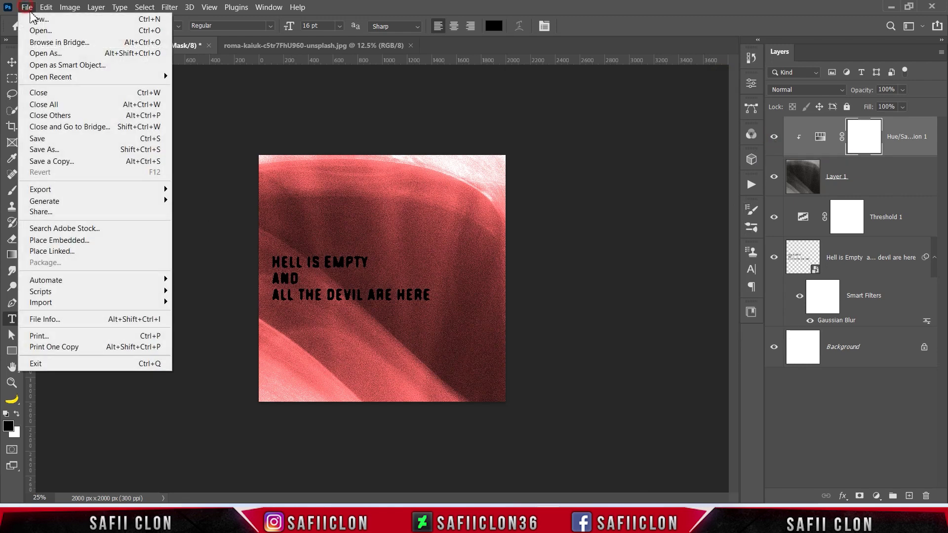
{"action": "left_click", "coordinate": [40, 28]}
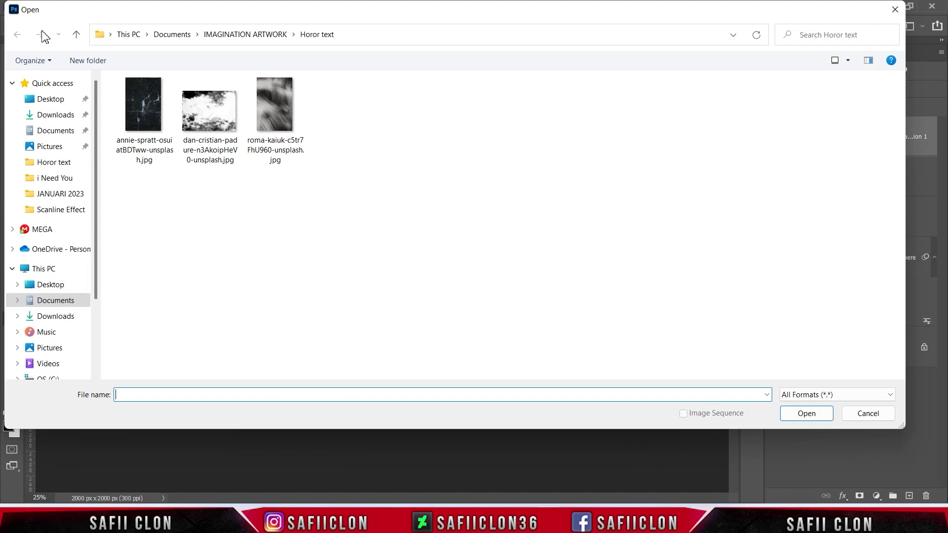
{"action": "left_click", "coordinate": [219, 111]}
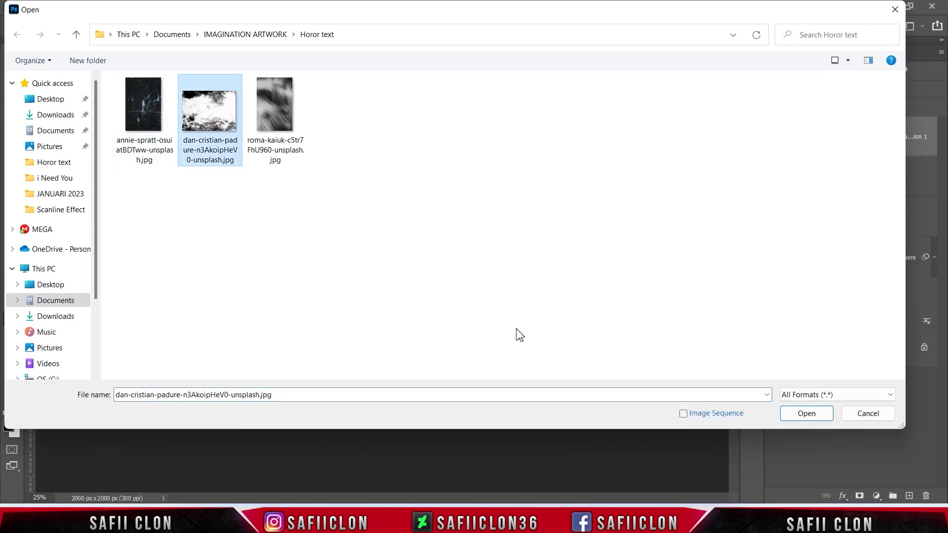
{"action": "left_click", "coordinate": [792, 414]}
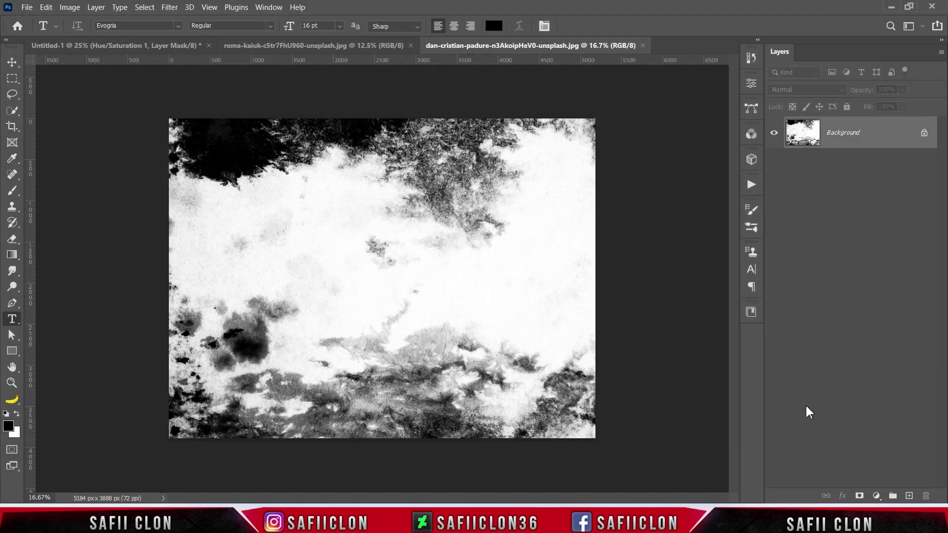
Drag the grunge texture onto the poster as top Layer 2 and show its blend modes
{"action": "left_click_drag", "start_coordinate": [874, 141], "coordinate": [105, 49]}
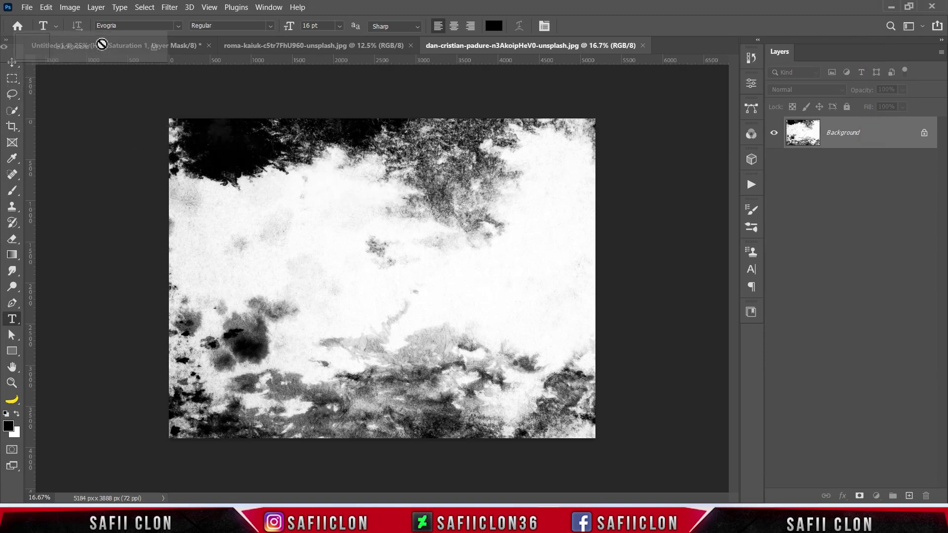
{"action": "left_click_drag", "start_coordinate": [106, 49], "coordinate": [412, 277]}
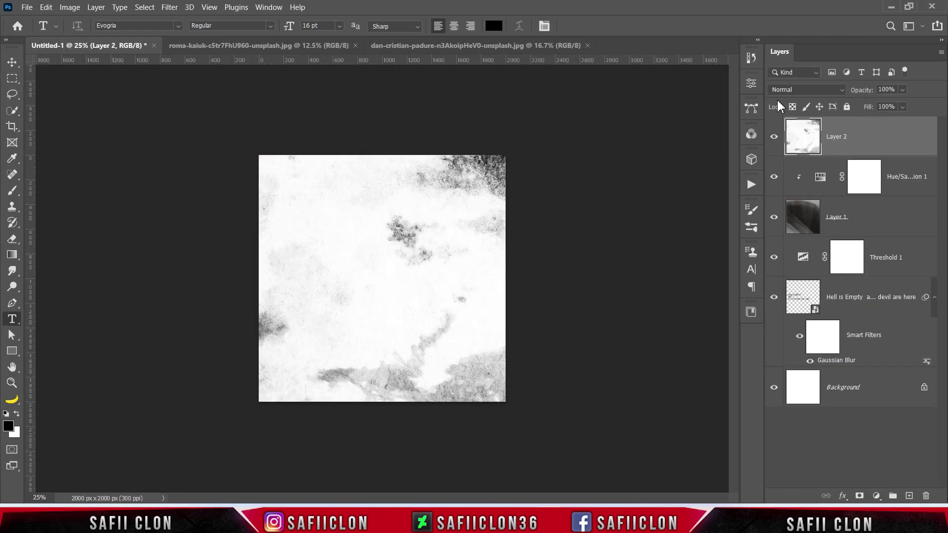
{"action": "left_click", "coordinate": [787, 91]}
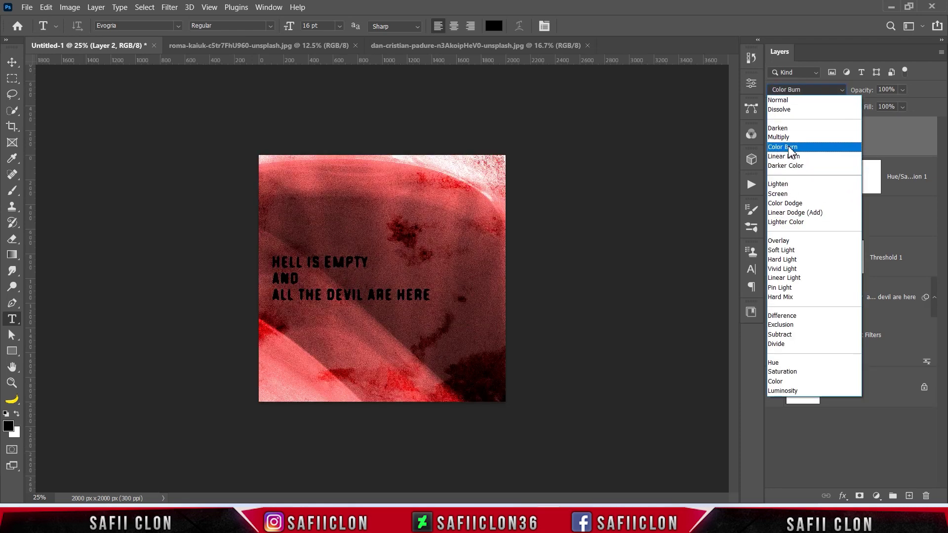
Set Layer 2 to Color Burn and start scaling the texture down
{"action": "left_click", "coordinate": [790, 147]}
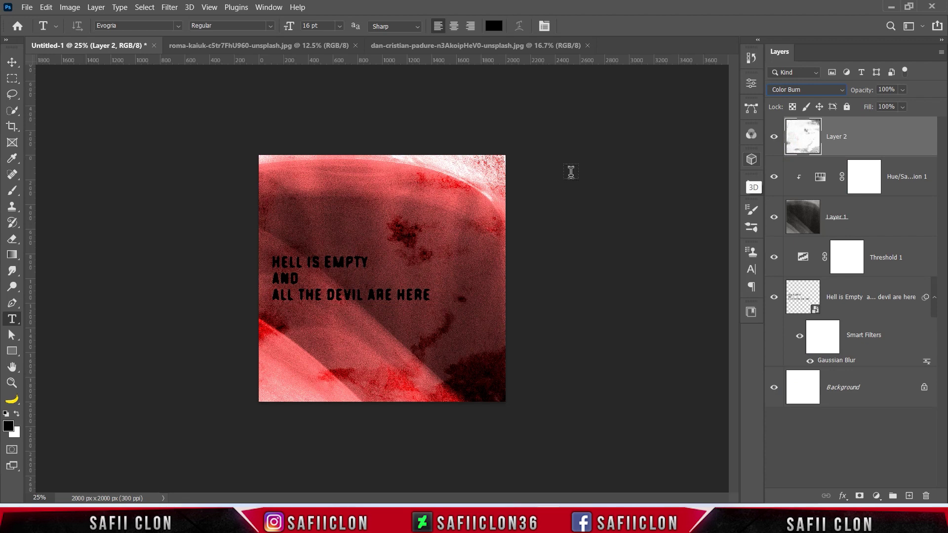
{"action": "key", "text": "ctrl+minus"}
{"action": "key", "text": "ctrl+minus"}
{"action": "key", "text": "ctrl+t"}
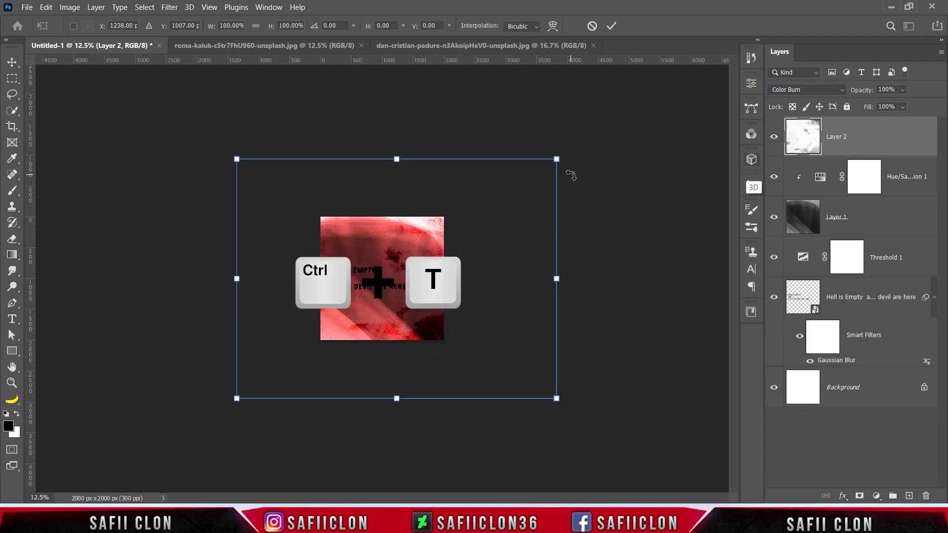
{"action": "left_click_drag", "start_coordinate": [470, 250], "coordinate": [508, 297]}
{"action": "left_click_drag", "start_coordinate": [294, 185], "coordinate": [288, 205]}
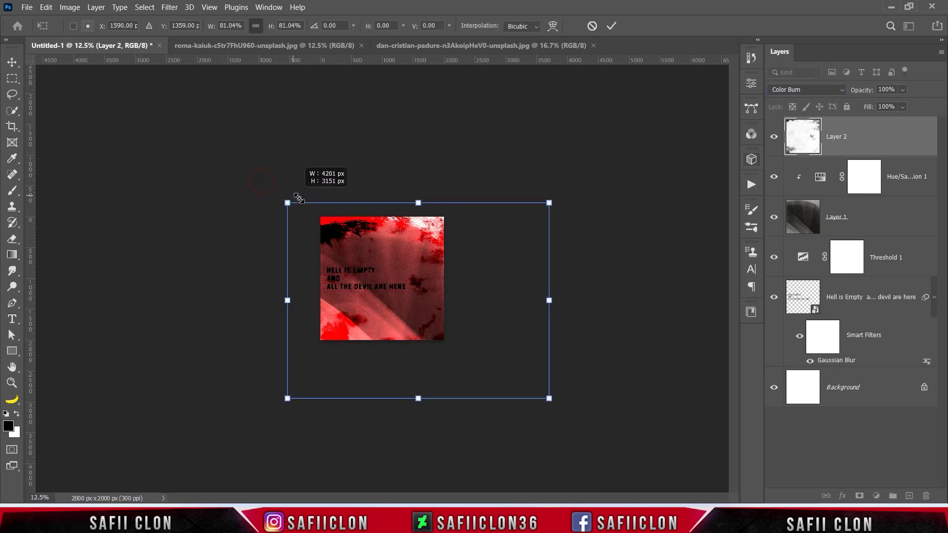
Scale the texture to about 73%, tilt it about -2.5°, and commit
{"action": "key", "text": "ctrl+plus"}
{"action": "left_click_drag", "start_coordinate": [425, 260], "coordinate": [555, 276]}
{"action": "left_click_drag", "start_coordinate": [708, 138], "coordinate": [706, 121]}
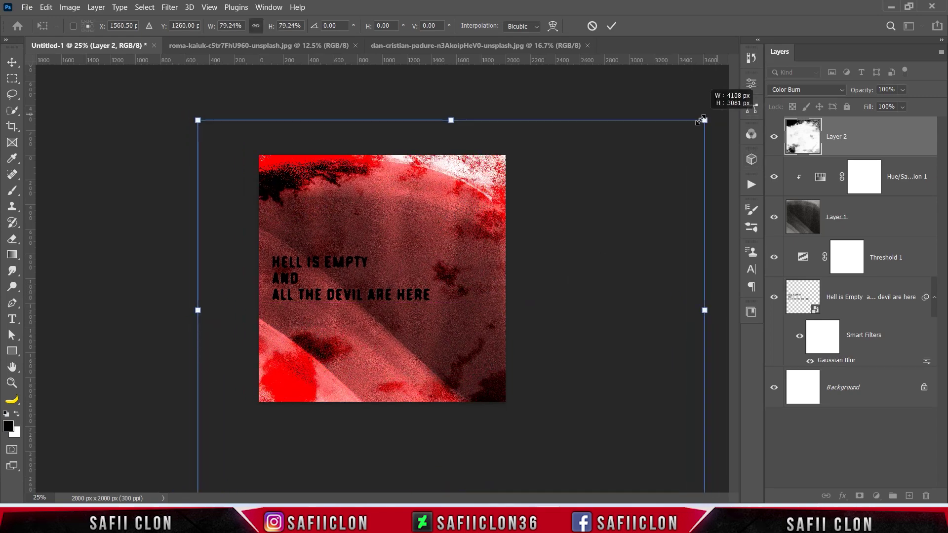
{"action": "left_click_drag", "start_coordinate": [424, 287], "coordinate": [439, 294]}
{"action": "mouse_move", "coordinate": [679, 316]}
{"action": "left_mouse_down"}
{"action": "mouse_move", "coordinate": [677, 385]}
{"action": "mouse_move", "coordinate": [719, 267]}
{"action": "mouse_move", "coordinate": [691, 354]}
{"action": "left_mouse_up"}
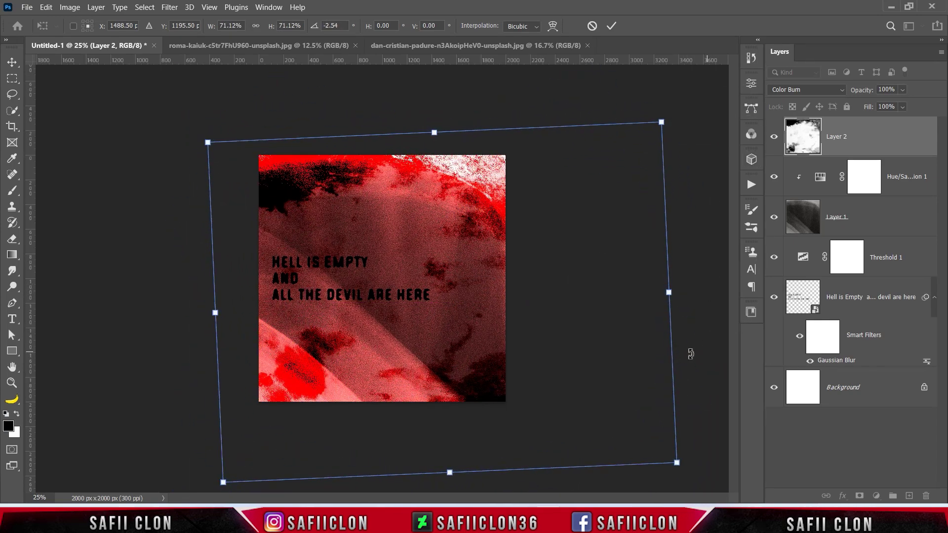
{"action": "left_click_drag", "start_coordinate": [218, 480], "coordinate": [206, 500]}
{"action": "left_click_drag", "start_coordinate": [661, 122], "coordinate": [658, 126]}
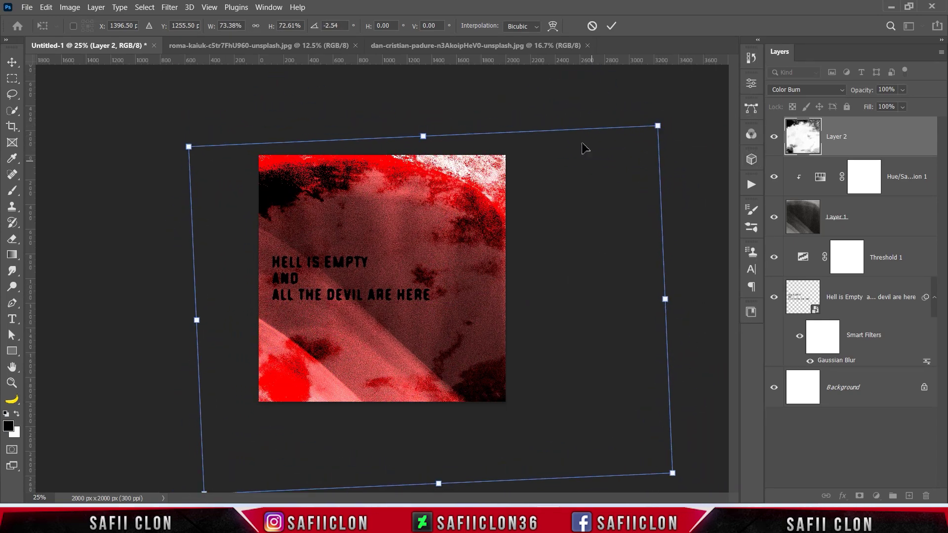
{"action": "left_click", "coordinate": [613, 27]}
{"action": "key", "text": "t"}
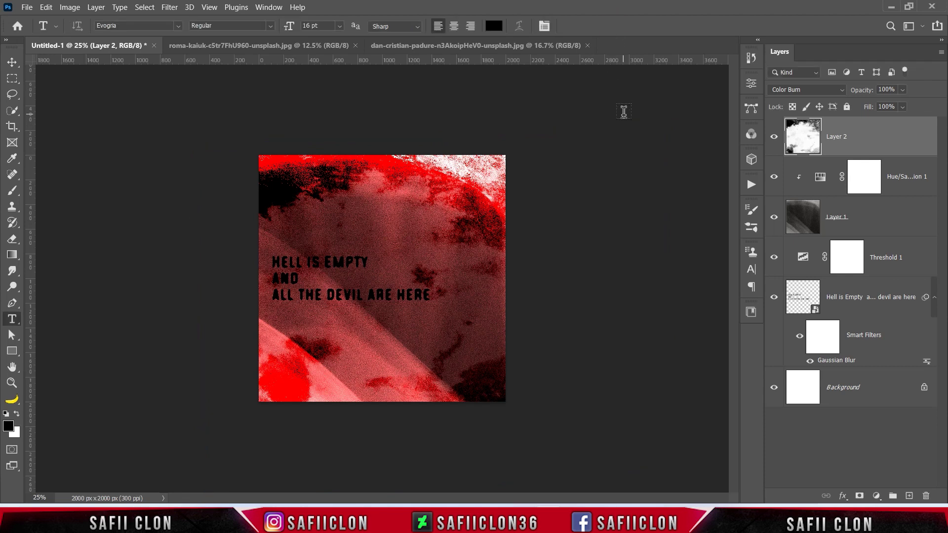
{"action": "left_click", "coordinate": [773, 138]}
Add a Color Lookup adjustment using filmstock_50.3dl and compare it on and off
{"action": "left_click", "coordinate": [875, 495]}
{"action": "left_click", "coordinate": [884, 433]}
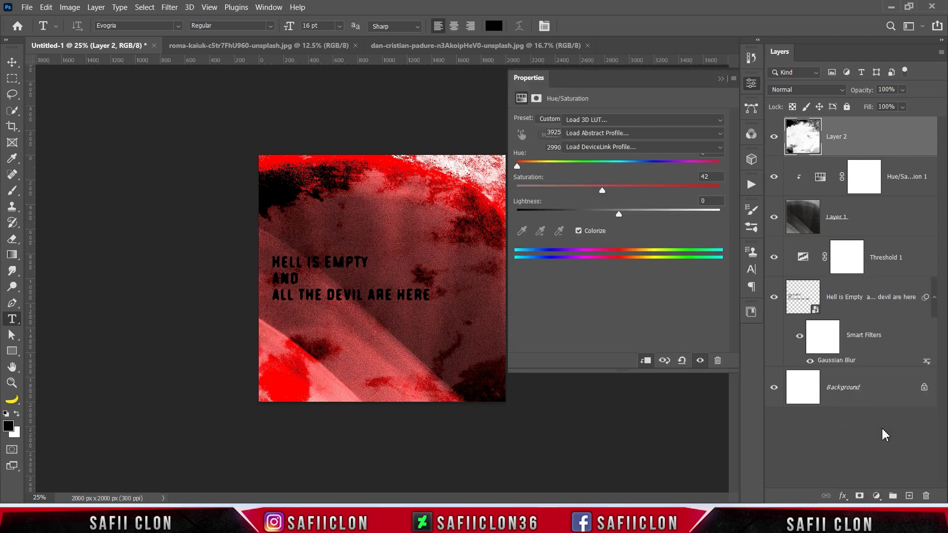
{"action": "left_click", "coordinate": [626, 121]}
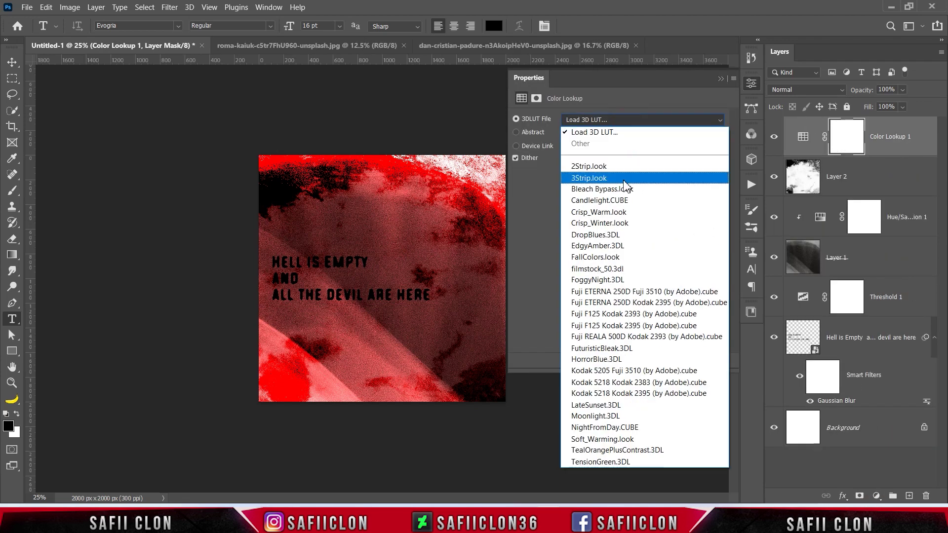
{"action": "left_click", "coordinate": [621, 269]}
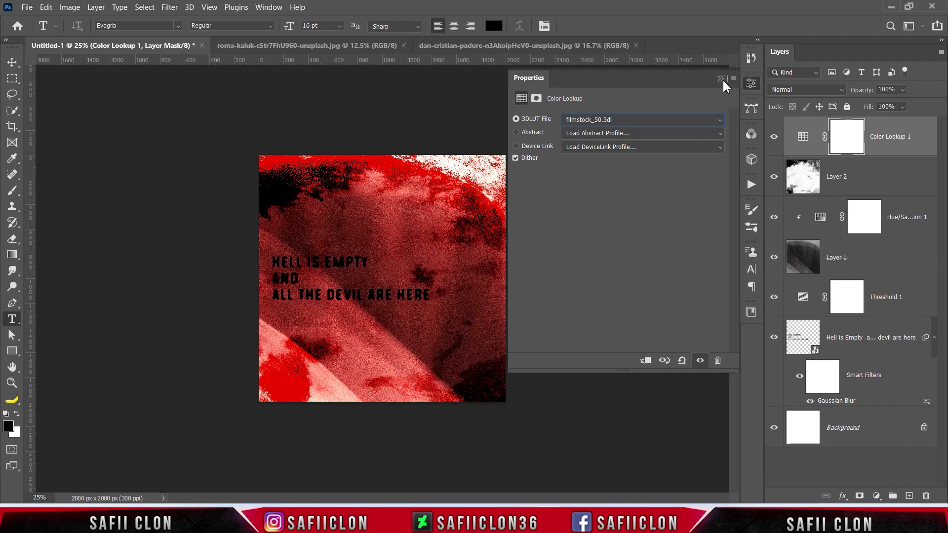
{"action": "left_click", "coordinate": [721, 79]}
{"action": "left_click", "coordinate": [774, 138]}
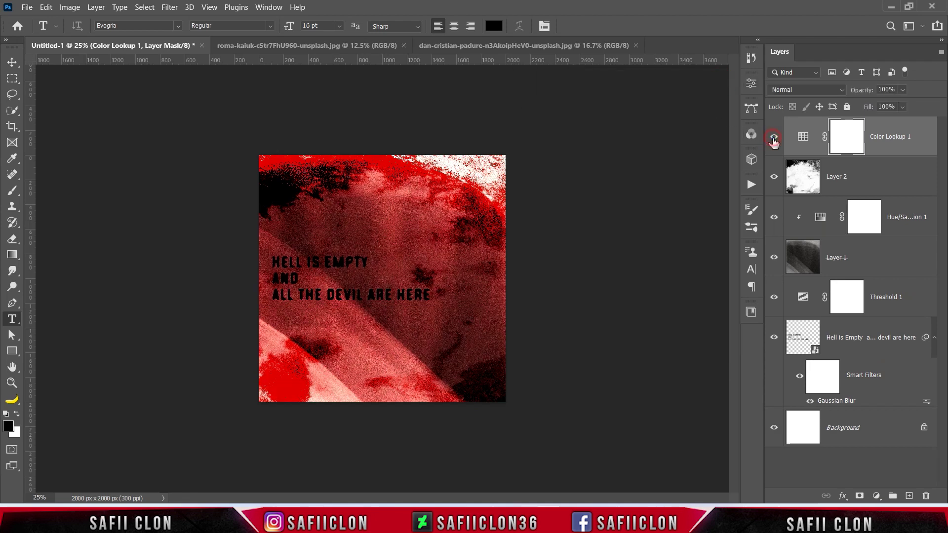
{"action": "left_click", "coordinate": [774, 138]}
Stamp all visible layers into a new merged Layer 3 with Ctrl+Shift+Alt+E
{"action": "key", "text": "ctrl+shift+alt+e"}
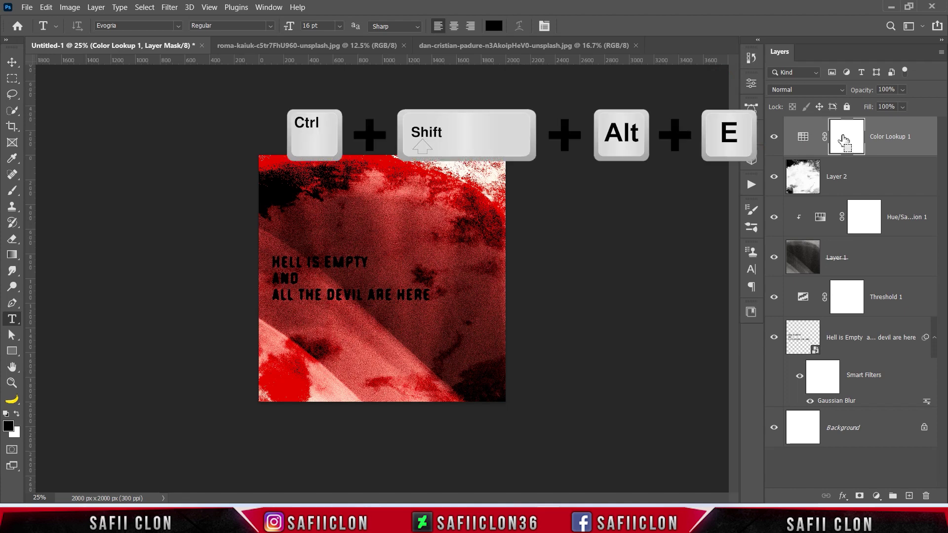
{"action": "left_click", "coordinate": [774, 138]}
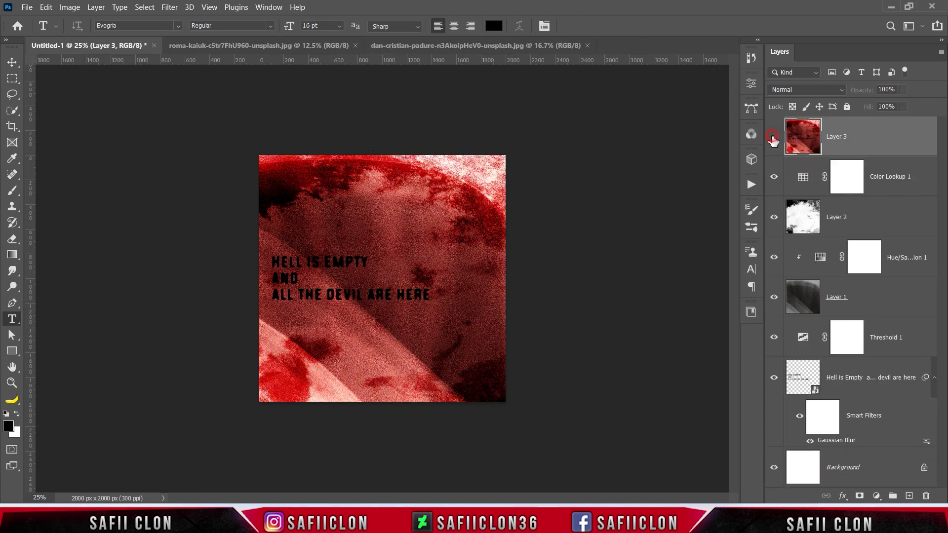
{"action": "key", "text": "ctrl+plus"}
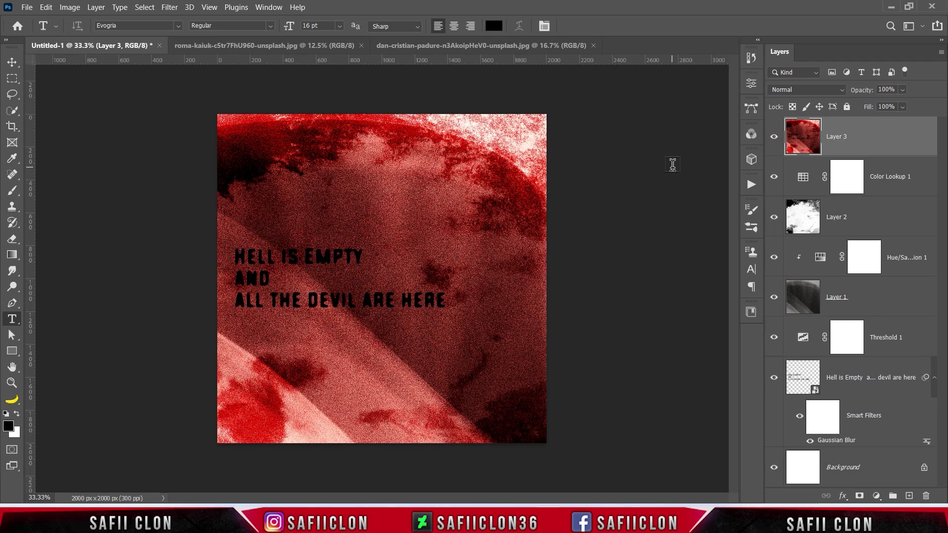
{"action": "key", "text": "ctrl+t"}
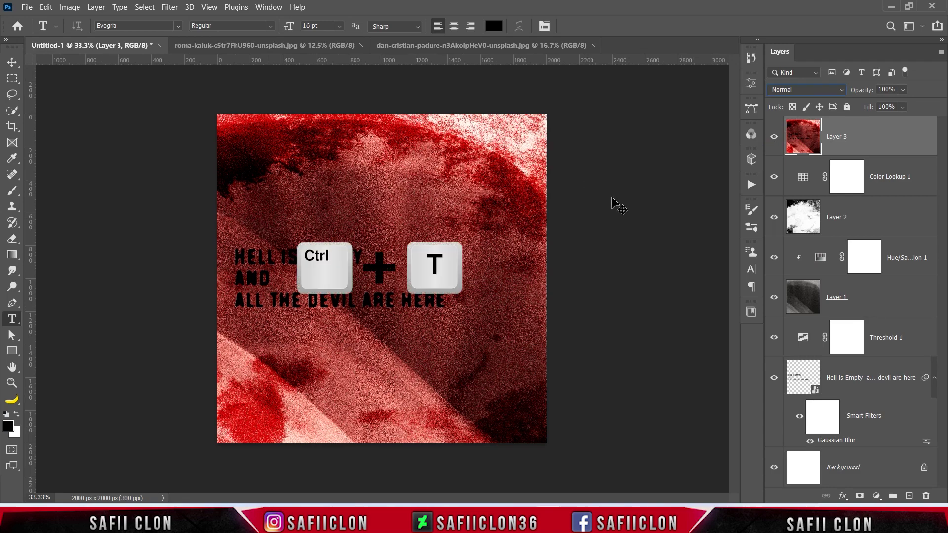
Nudge Layer 3 and set its blend mode to Linear Dodge (Add)
{"action": "left_click_drag", "start_coordinate": [490, 227], "coordinate": [519, 243]}
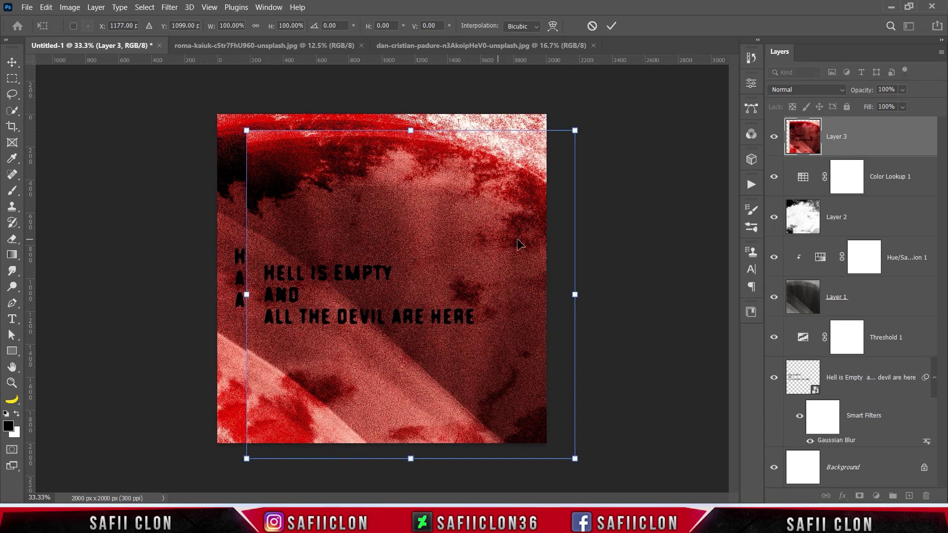
{"action": "left_click", "coordinate": [788, 91]}
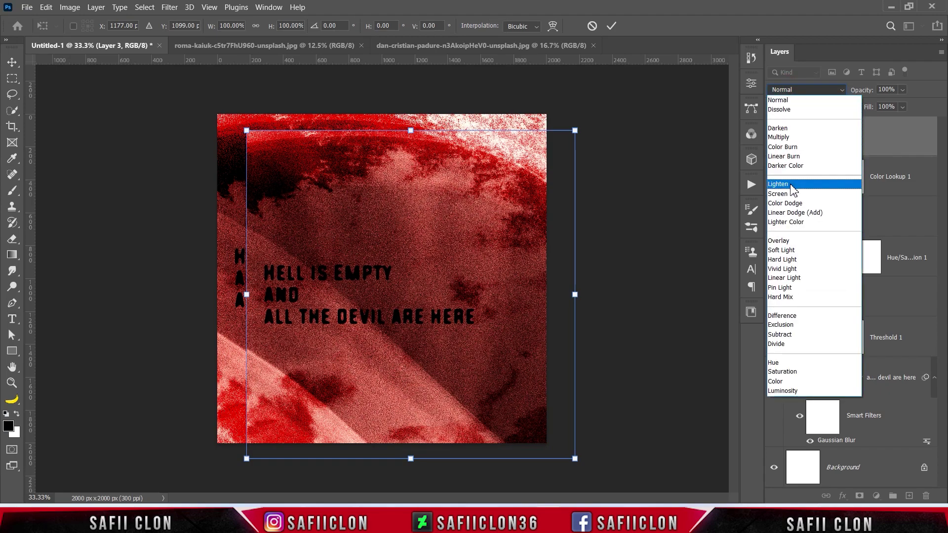
{"action": "left_click", "coordinate": [795, 214]}
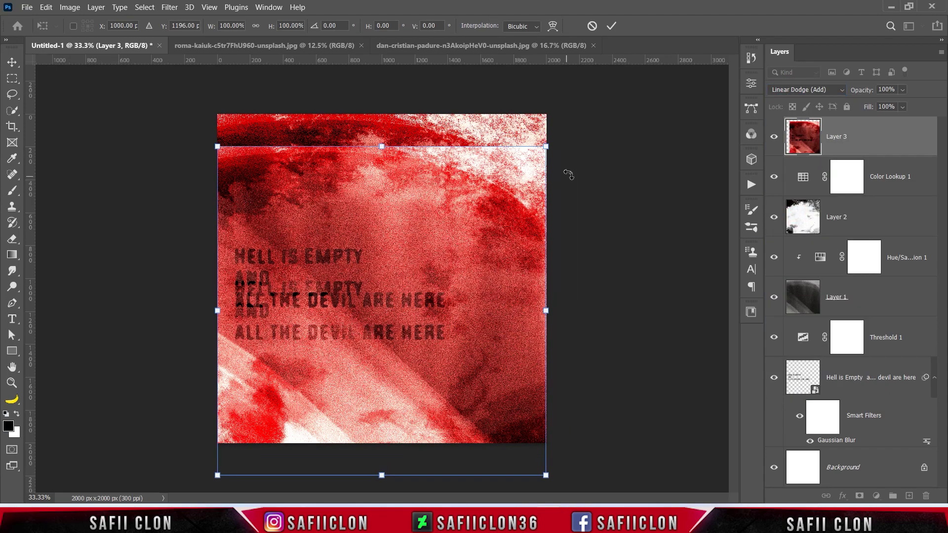
Enlarge and rotate Layer 3 well past the canvas edges
{"action": "left_click_drag", "start_coordinate": [574, 131], "coordinate": [581, 220]}
{"action": "key", "text": "ctrl+minus"}
{"action": "left_click_drag", "start_coordinate": [681, 430], "coordinate": [713, 375]}
{"action": "left_click_drag", "start_coordinate": [669, 351], "coordinate": [729, 493]}
{"action": "left_click_drag", "start_coordinate": [292, 327], "coordinate": [384, 280]}
Refine Layer 3 to about 238% and -9° so THE DEVIL crosses the top
{"action": "left_click_drag", "start_coordinate": [115, 199], "coordinate": [173, 195]}
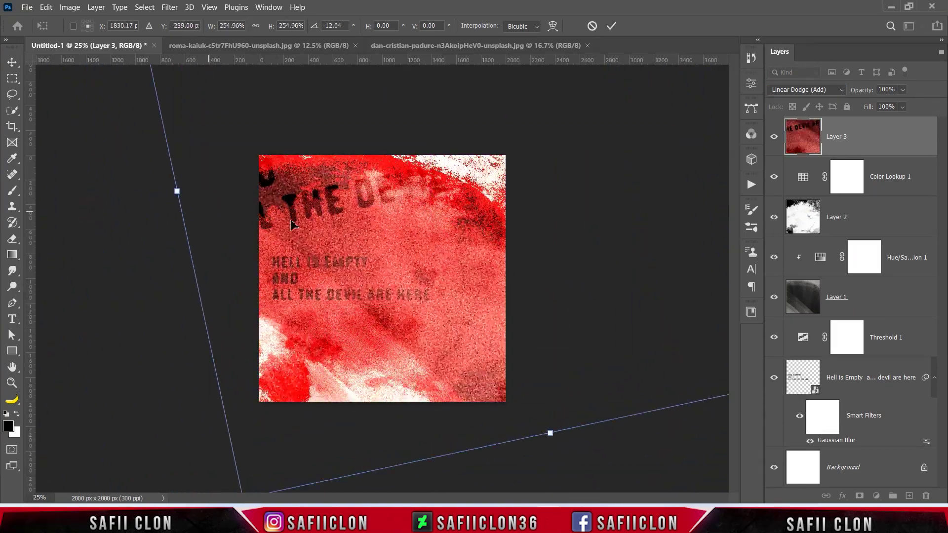
{"action": "left_click_drag", "start_coordinate": [386, 207], "coordinate": [419, 195]}
{"action": "left_click_drag", "start_coordinate": [657, 444], "coordinate": [645, 429]}
{"action": "left_click_drag", "start_coordinate": [514, 326], "coordinate": [489, 328]}
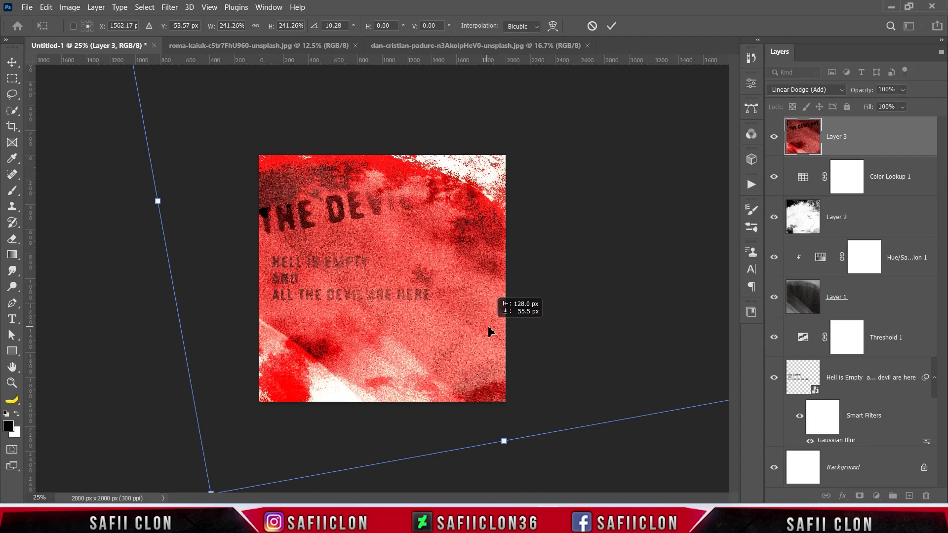
{"action": "left_click_drag", "start_coordinate": [561, 402], "coordinate": [502, 317]}
{"action": "mouse_move", "coordinate": [575, 457]}
{"action": "left_mouse_down"}
{"action": "mouse_move", "coordinate": [569, 469]}
{"action": "mouse_move", "coordinate": [575, 459]}
{"action": "left_mouse_up"}
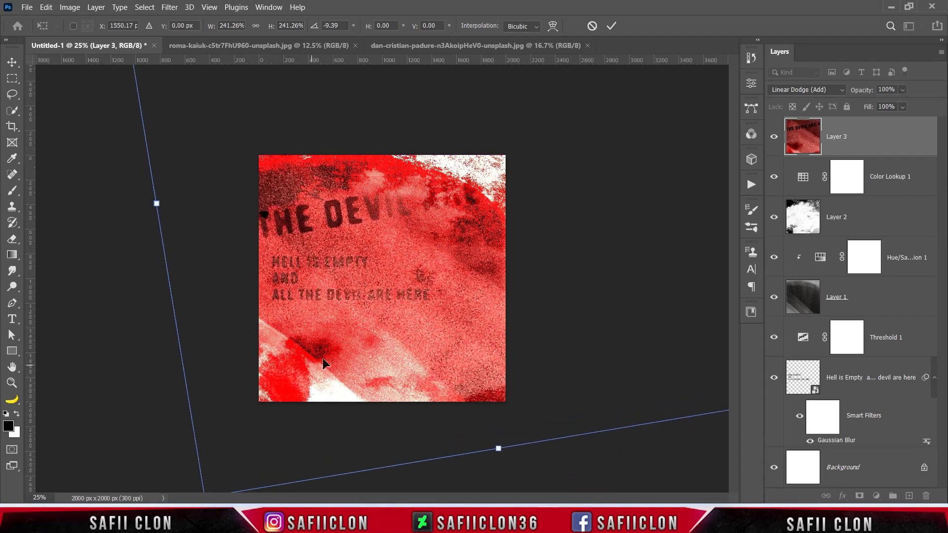
{"action": "left_click_drag", "start_coordinate": [158, 205], "coordinate": [161, 200]}
{"action": "mouse_move", "coordinate": [432, 299]}
{"action": "left_mouse_down"}
{"action": "mouse_move", "coordinate": [430, 271]}
{"action": "mouse_move", "coordinate": [428, 306]}
{"action": "left_mouse_up"}
Commit Layer 3's transform and give it an inverted, fully hiding layer mask
{"action": "left_click", "coordinate": [608, 28]}
{"action": "key", "text": "t"}
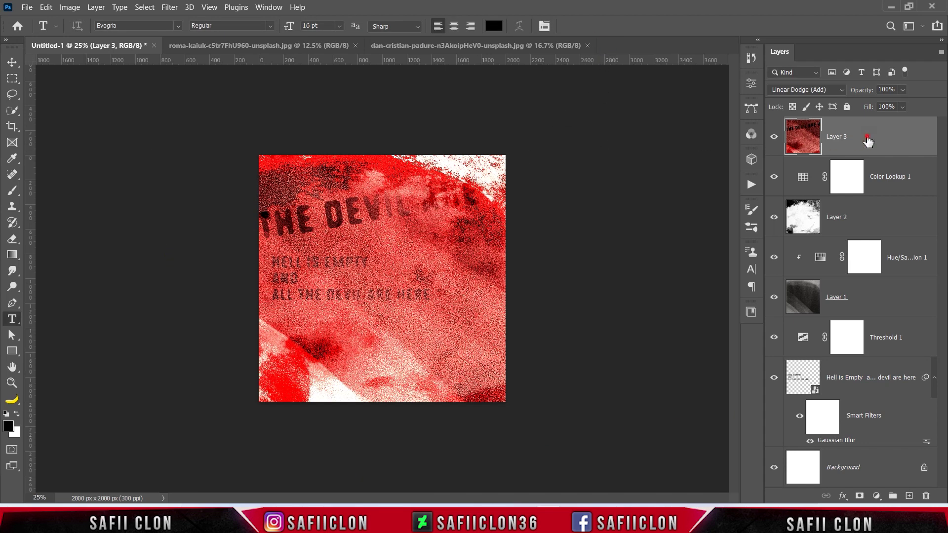
{"action": "left_click", "coordinate": [860, 497]}
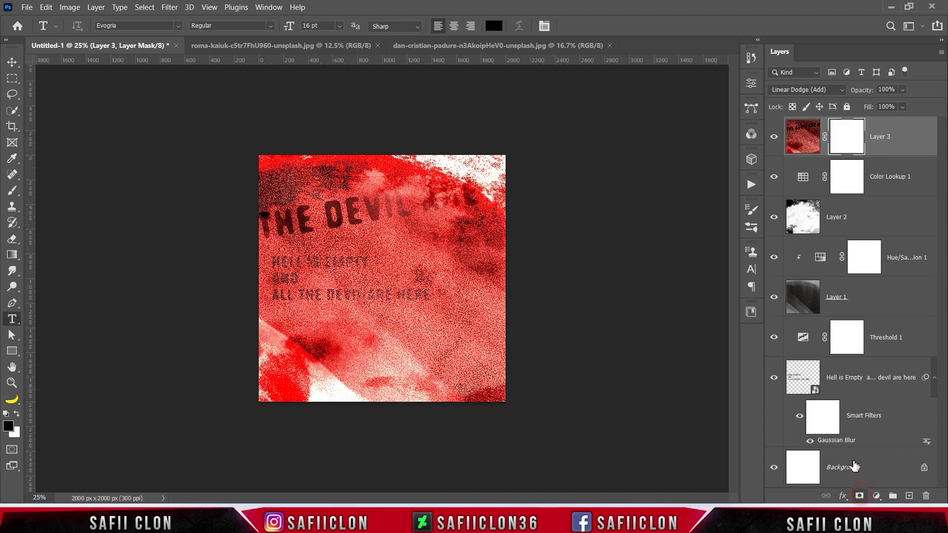
{"action": "key", "text": "ctrl+i"}
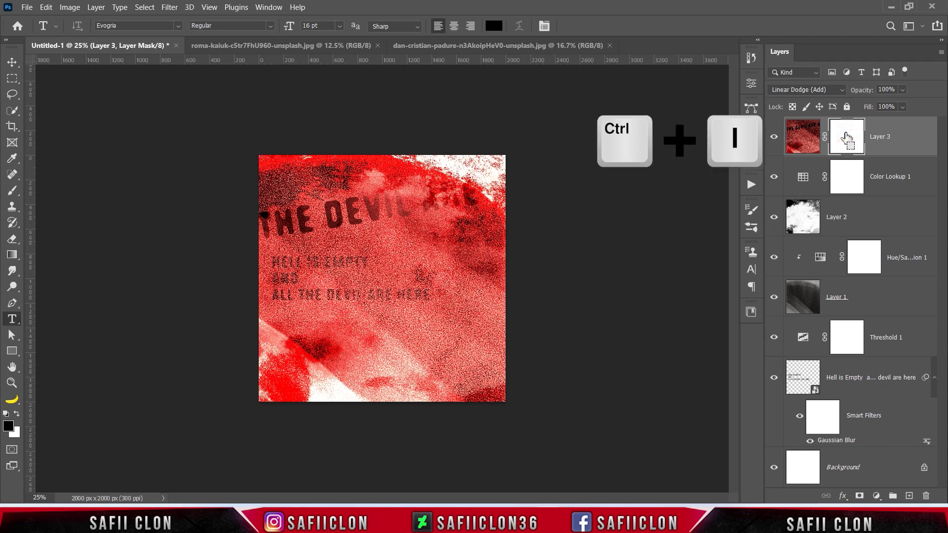
Set up a soft round brush at 12% opacity painting white
{"action": "left_click", "coordinate": [12, 190]}
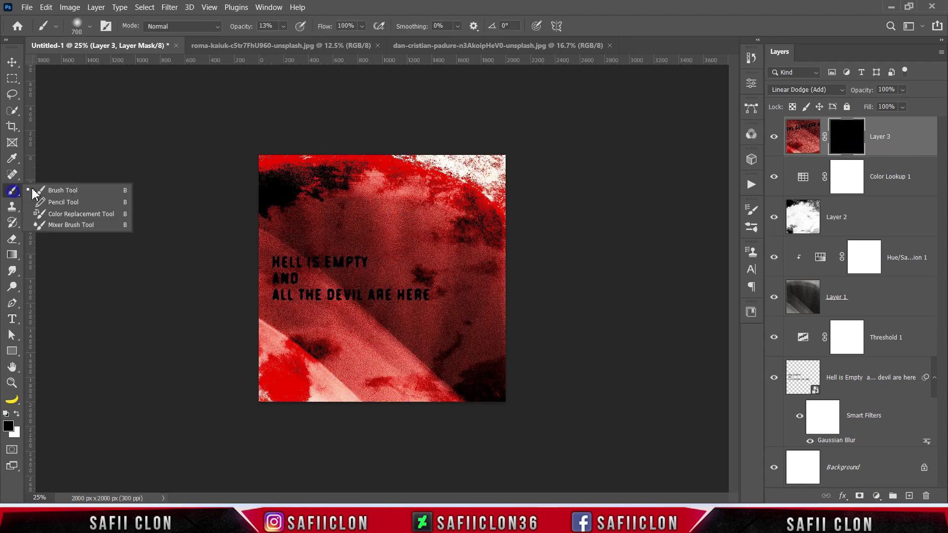
{"action": "left_click", "coordinate": [89, 26]}
{"action": "left_click", "coordinate": [104, 189]}
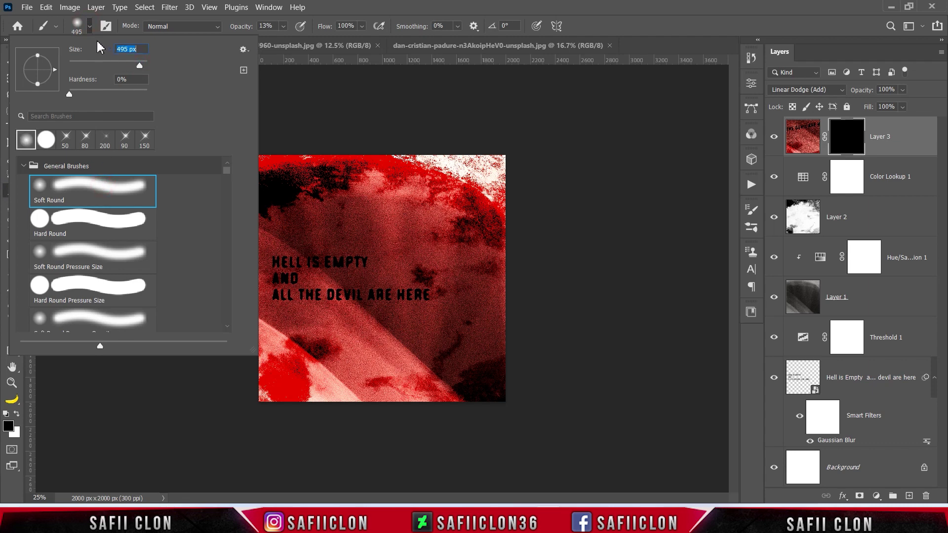
{"action": "left_click", "coordinate": [90, 25]}
{"action": "left_click", "coordinate": [284, 25]}
{"action": "left_click_drag", "start_coordinate": [286, 41], "coordinate": [286, 42]}
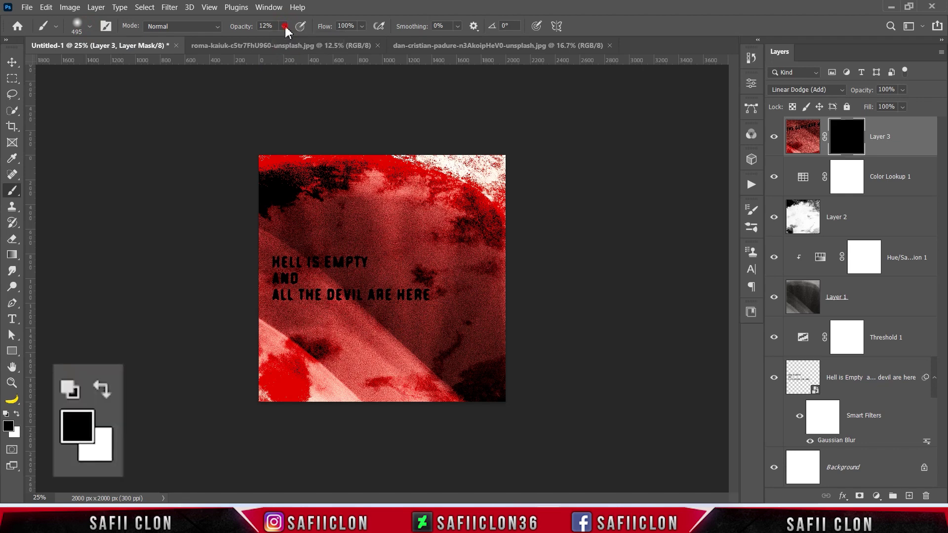
{"action": "left_click", "coordinate": [17, 414]}
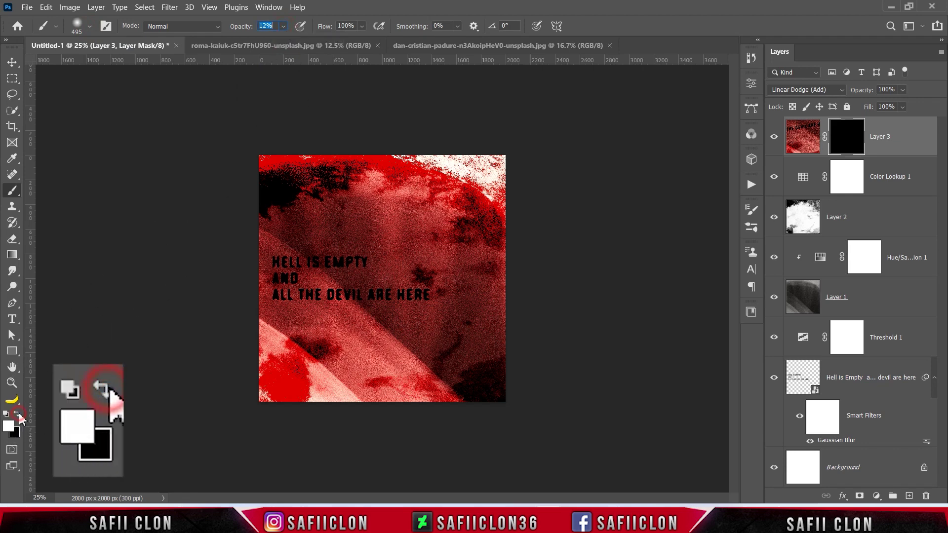
Paint the mask to faintly reveal THE DEVIL across the top, resizing the brush
{"action": "mouse_move", "coordinate": [338, 216]}
{"action": "left_mouse_down"}
{"action": "mouse_move", "coordinate": [288, 223]}
{"action": "mouse_move", "coordinate": [391, 186]}
{"action": "mouse_move", "coordinate": [274, 223]}
{"action": "left_mouse_up"}
{"action": "key", "text": "bracketleft"}
{"action": "key", "text": "bracketleft"}
{"action": "key", "text": "bracketleft"}
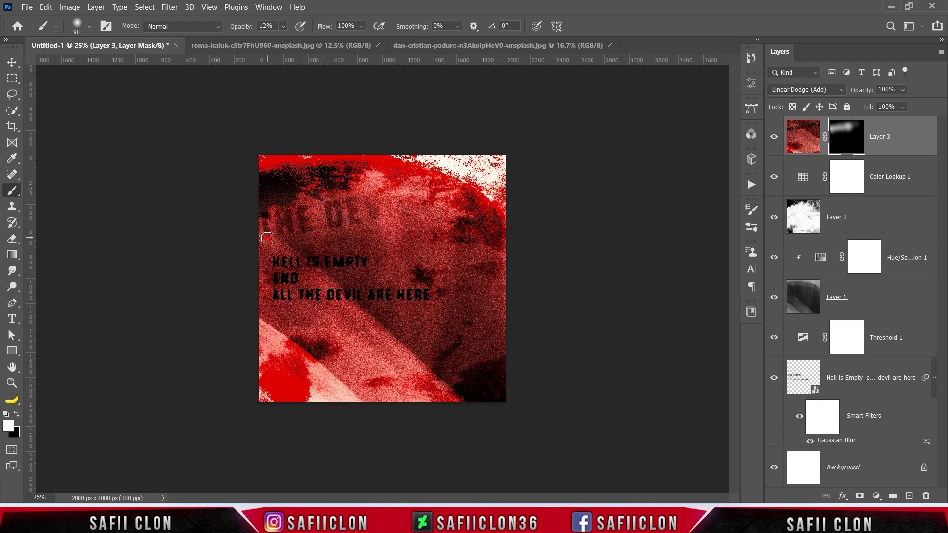
{"action": "left_click_drag", "start_coordinate": [345, 209], "coordinate": [387, 198]}
{"action": "key", "text": "bracketleft"}
{"action": "key", "text": "bracketright"}
{"action": "key", "text": "bracketright"}
{"action": "key", "text": "bracketright"}
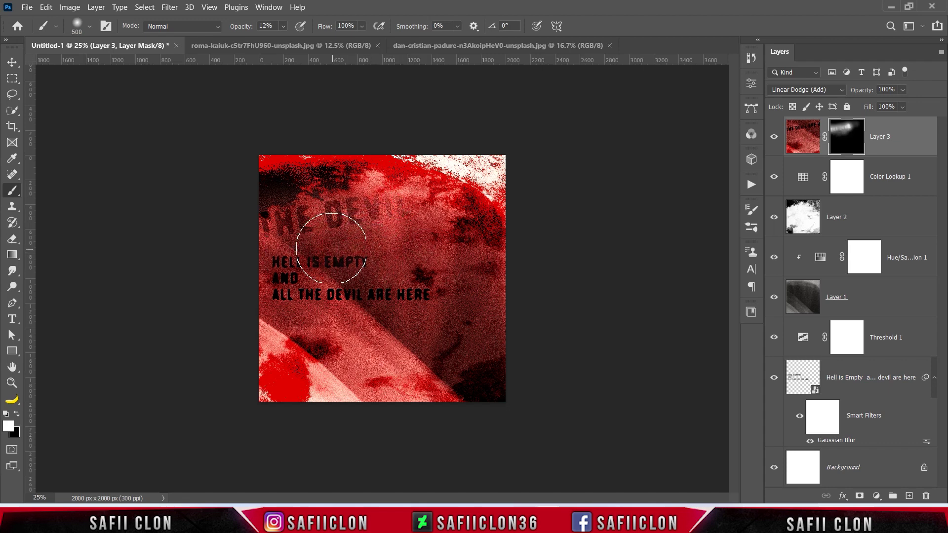
{"action": "key", "text": "bracketleft"}
{"action": "key", "text": "bracketleft"}
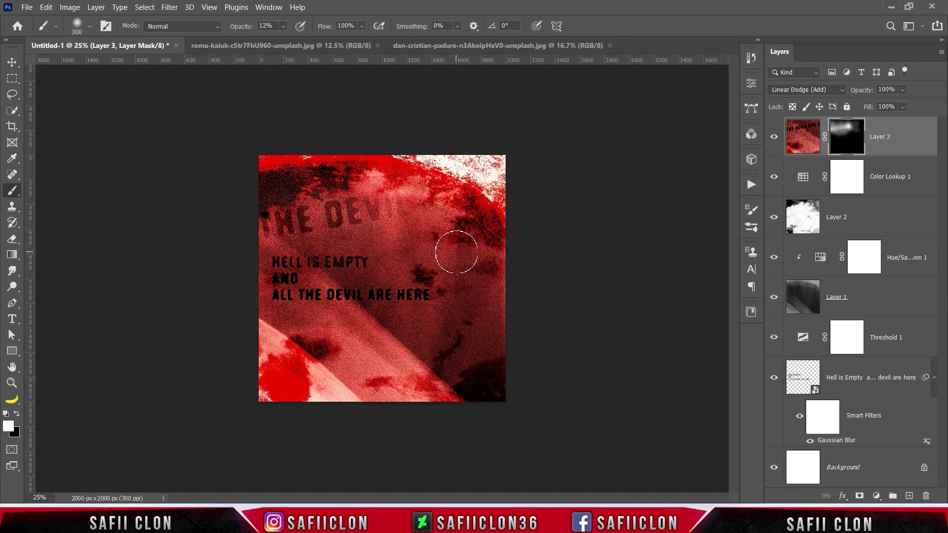
Duplicate Layer 3 and delete the copy's layer mask
{"action": "right_click", "coordinate": [910, 143]}
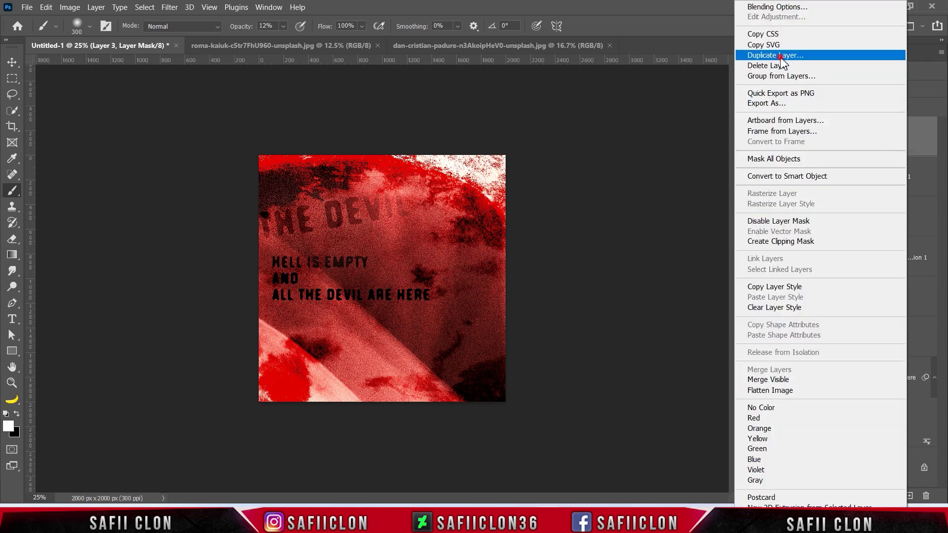
{"action": "left_click", "coordinate": [780, 57]}
{"action": "left_click", "coordinate": [575, 139]}
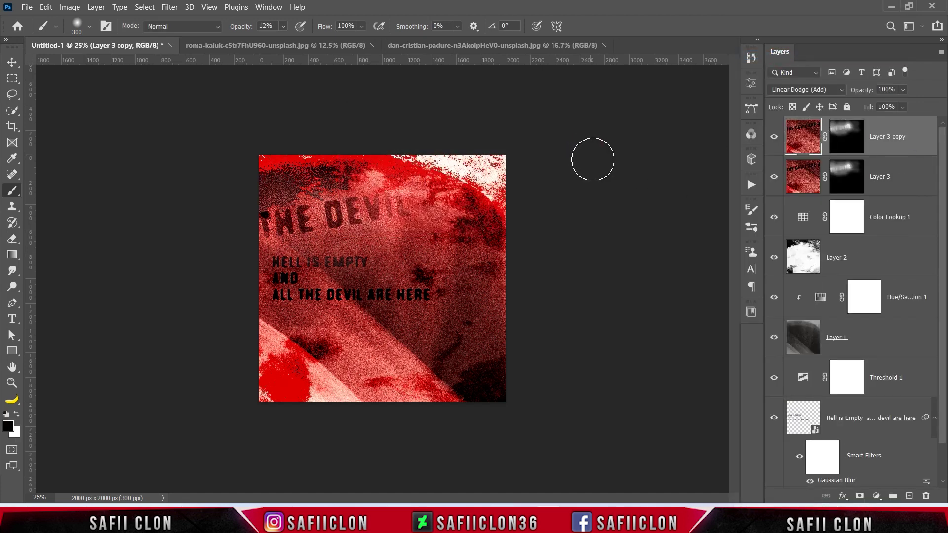
{"action": "left_click", "coordinate": [846, 138]}
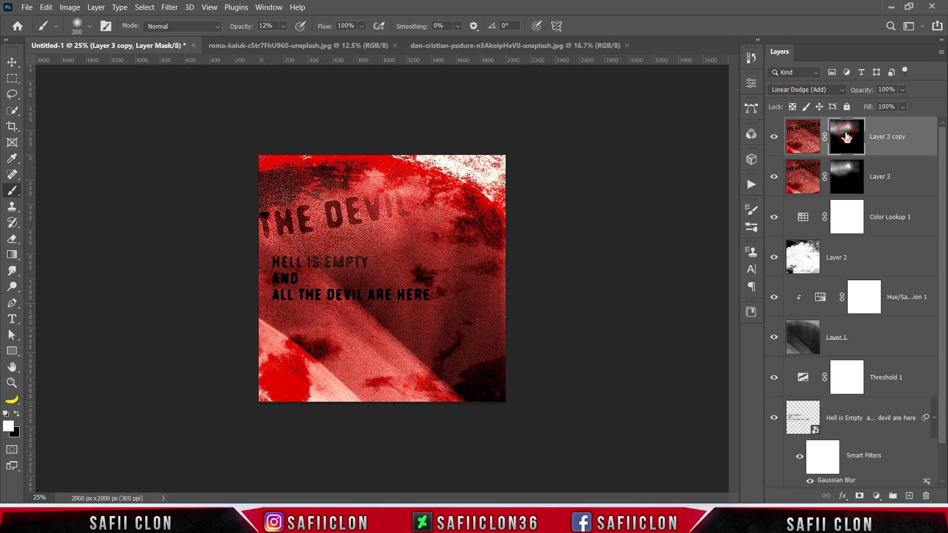
{"action": "right_click", "coordinate": [846, 138]}
{"action": "left_click", "coordinate": [850, 154]}
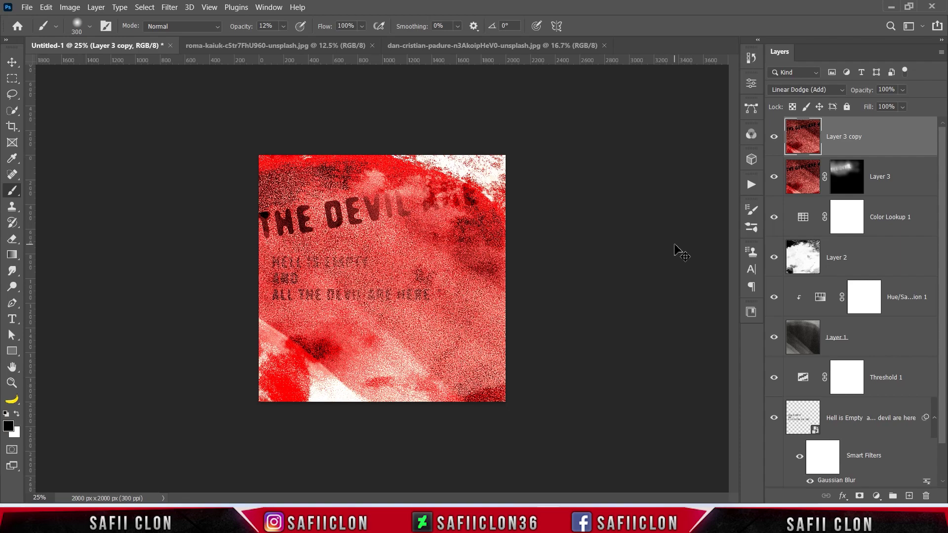
Move Layer 3 copy down toward the lower right and add a new layer mask
{"action": "key", "text": "ctrl+t"}
{"action": "mouse_move", "coordinate": [580, 282]}
{"action": "left_mouse_down"}
{"action": "mouse_move", "coordinate": [381, 448]}
{"action": "mouse_move", "coordinate": [382, 426]}
{"action": "left_mouse_up"}
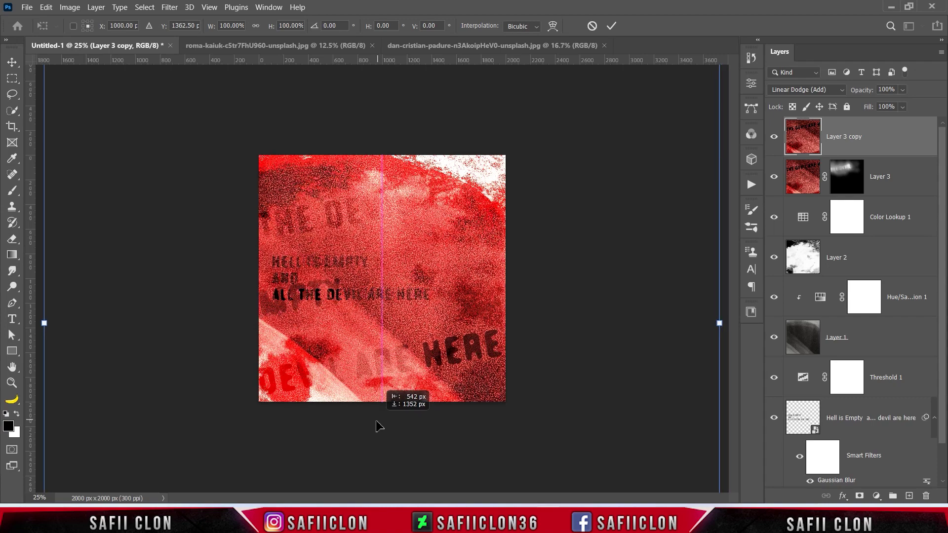
{"action": "left_click_drag", "start_coordinate": [380, 425], "coordinate": [378, 432]}
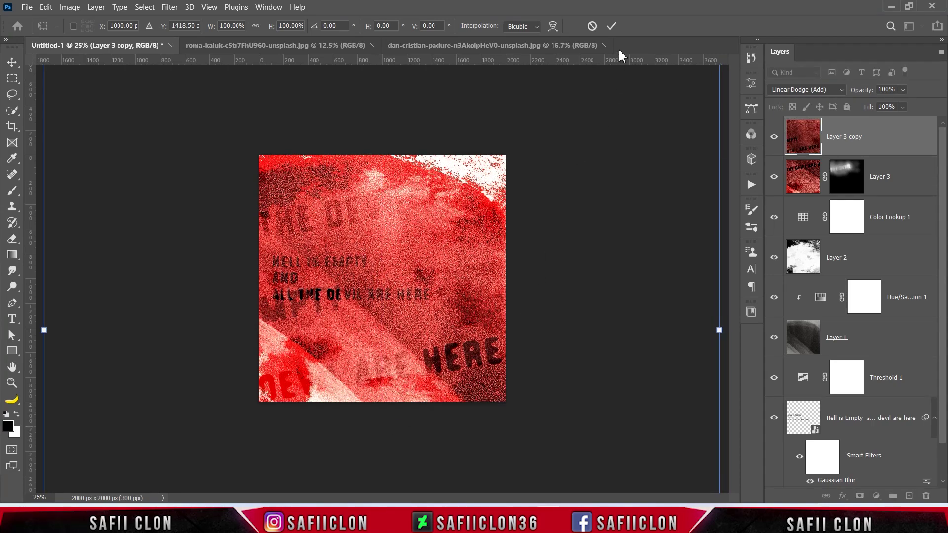
{"action": "left_click", "coordinate": [611, 26]}
{"action": "key", "text": "b"}
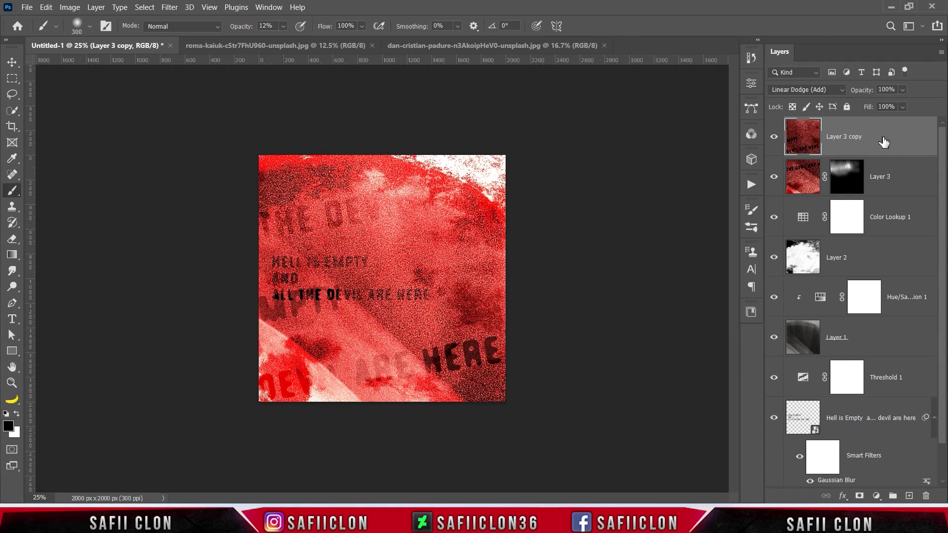
{"action": "left_click", "coordinate": [860, 496]}
Invert the copy's mask and set up a white soft round brush at 12% opacity
{"action": "key", "text": "x"}
{"action": "key", "text": "ctrl+i"}
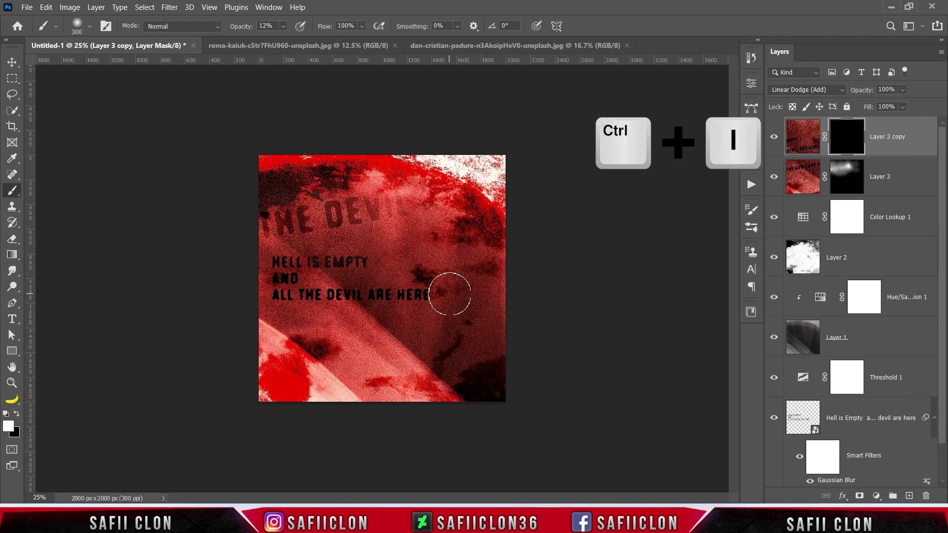
{"action": "right_click", "coordinate": [13, 192]}
{"action": "left_click", "coordinate": [53, 191]}
{"action": "left_click", "coordinate": [89, 27]}
{"action": "left_click", "coordinate": [98, 186]}
{"action": "left_click", "coordinate": [283, 26]}
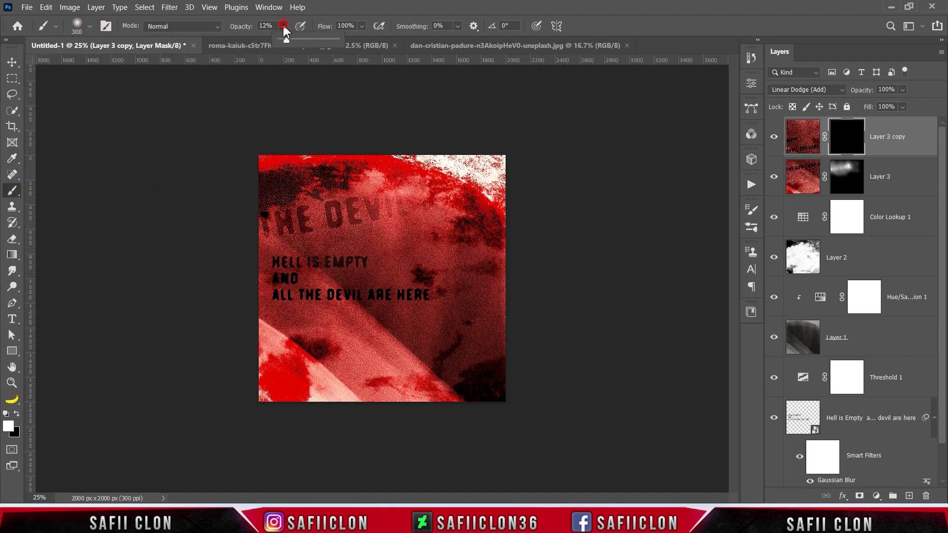
{"action": "left_click", "coordinate": [242, 130]}
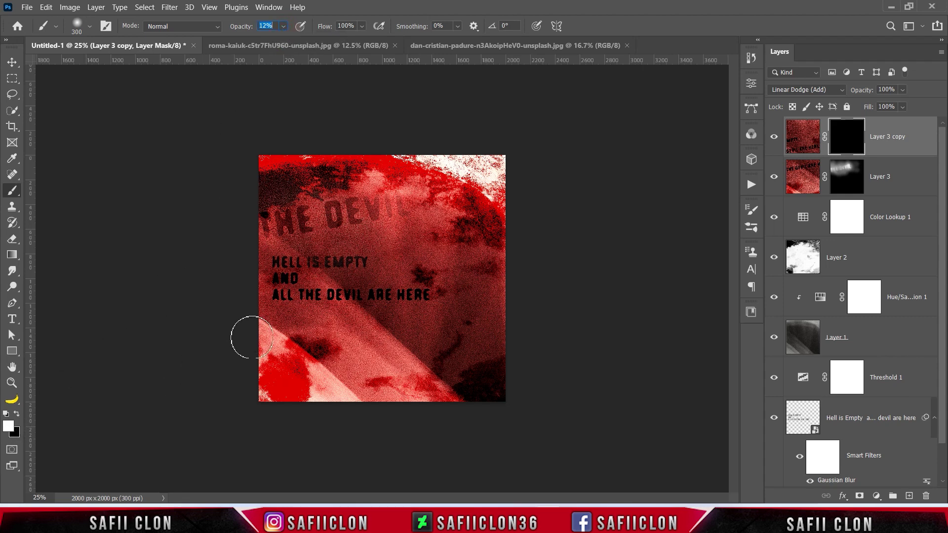
Paint the mask with a 700 brush to reveal faint HERE at the lower right
{"action": "key", "text": "bracketright"}
{"action": "key", "text": "bracketright"}
{"action": "mouse_move", "coordinate": [468, 345]}
{"action": "left_mouse_down"}
{"action": "mouse_move", "coordinate": [423, 370]}
{"action": "mouse_move", "coordinate": [474, 356]}
{"action": "left_mouse_up"}
{"action": "key", "text": "bracketleft"}
{"action": "key", "text": "bracketleft"}
{"action": "key", "text": "bracketleft"}
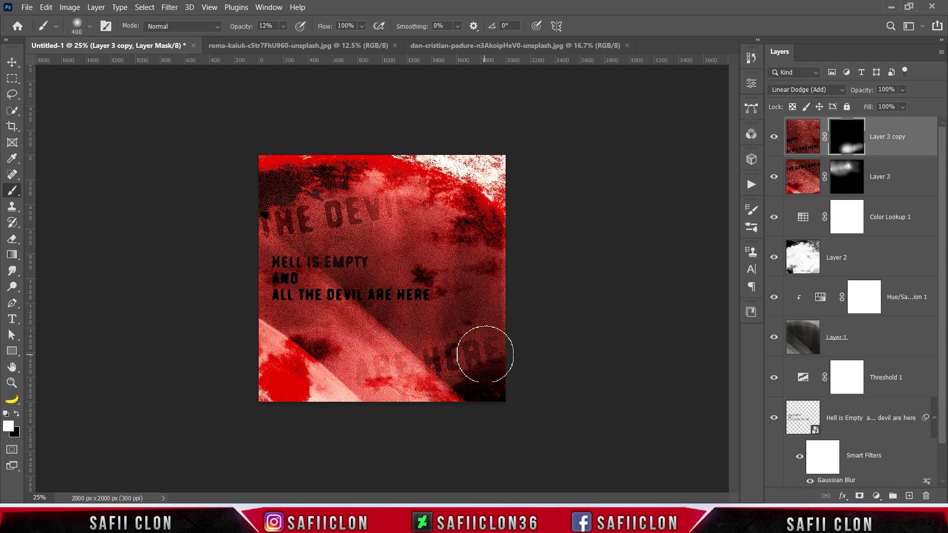
{"action": "key", "text": "bracketleft"}
{"action": "key", "text": "bracketleft"}
{"action": "key", "text": "bracketleft"}
{"action": "key", "text": "bracketright"}
{"action": "key", "text": "bracketright"}
{"action": "key", "text": "bracketright"}
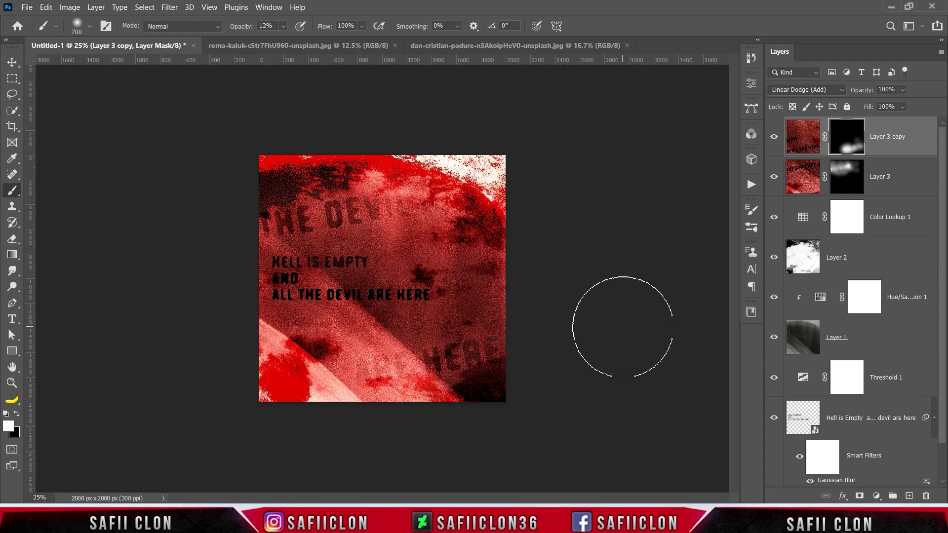
Keep Layer 3 copy in Linear Dodge (Add) and compare it hidden and shown
{"action": "left_click", "coordinate": [776, 138]}
{"action": "left_click", "coordinate": [776, 138]}
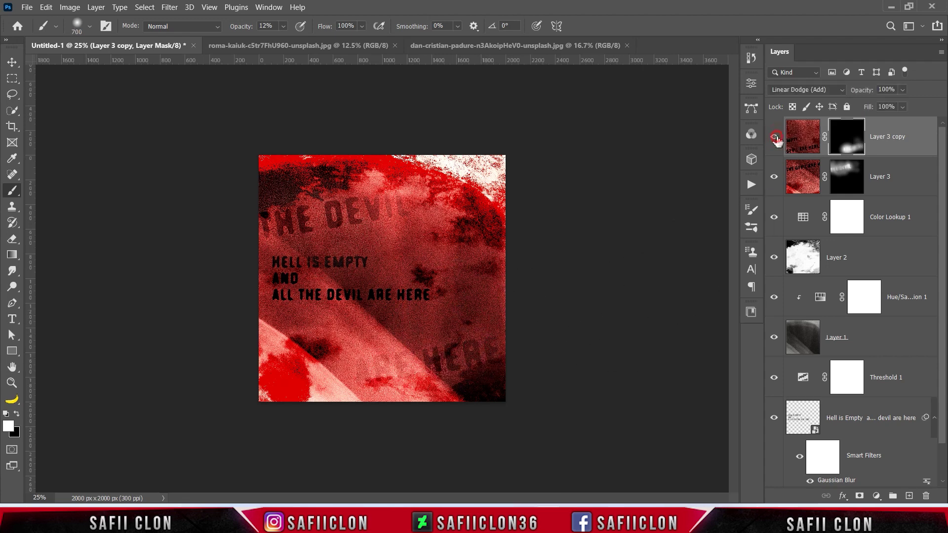
{"action": "left_click", "coordinate": [813, 91]}
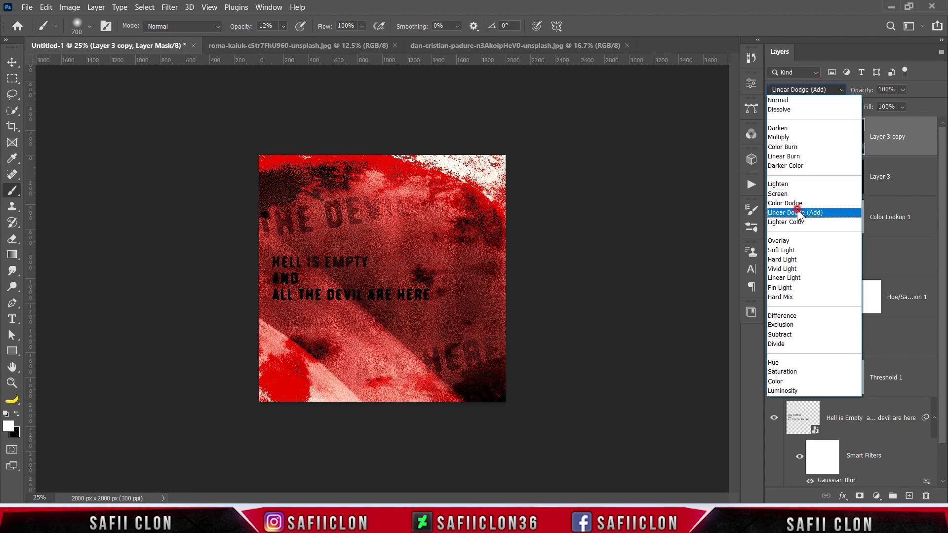
{"action": "left_click", "coordinate": [796, 213]}
{"action": "left_click", "coordinate": [774, 139]}
{"action": "left_click", "coordinate": [774, 137]}
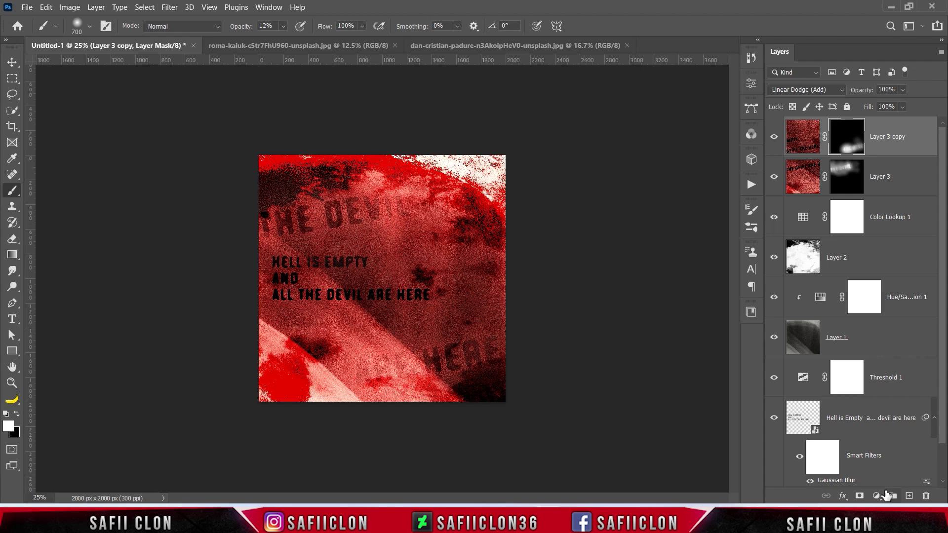
{"action": "left_click", "coordinate": [877, 495]}
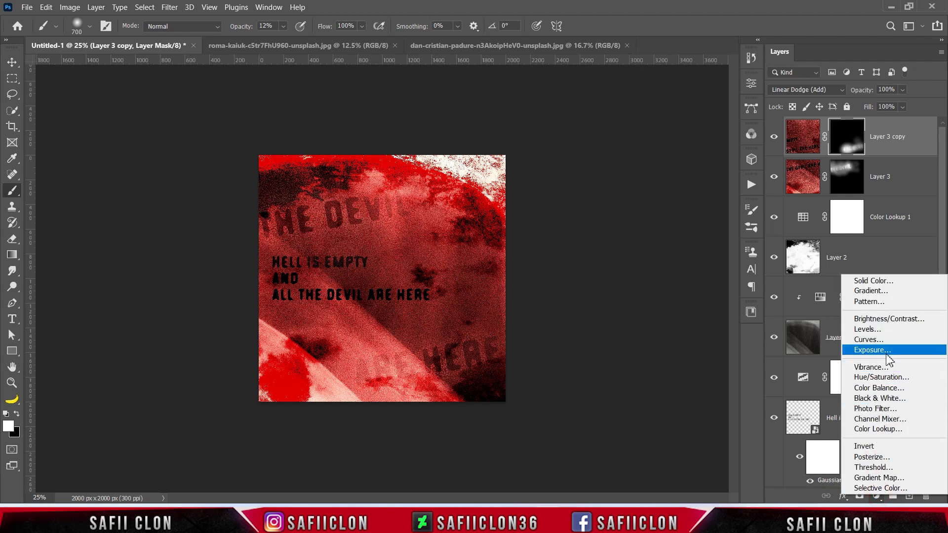
Add a Brightness/Contrast clipped to Layer 3 copy with brightness 52 and contrast 100
{"action": "left_click", "coordinate": [888, 319]}
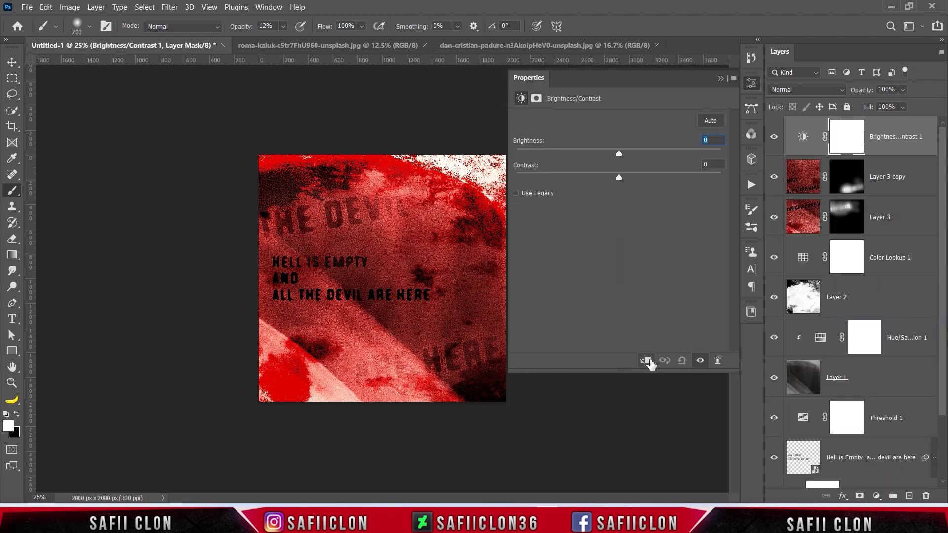
{"action": "left_click", "coordinate": [646, 361]}
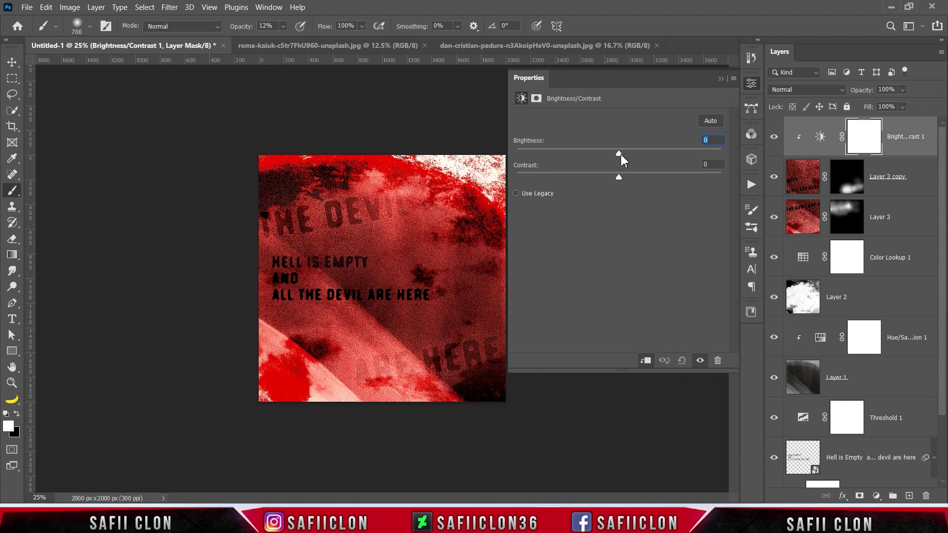
{"action": "left_click_drag", "start_coordinate": [620, 155], "coordinate": [658, 157]}
{"action": "mouse_move", "coordinate": [568, 179]}
{"action": "left_mouse_down"}
{"action": "mouse_move", "coordinate": [740, 186]}
{"action": "mouse_move", "coordinate": [689, 187]}
{"action": "left_mouse_up"}
{"action": "left_click", "coordinate": [720, 79]}
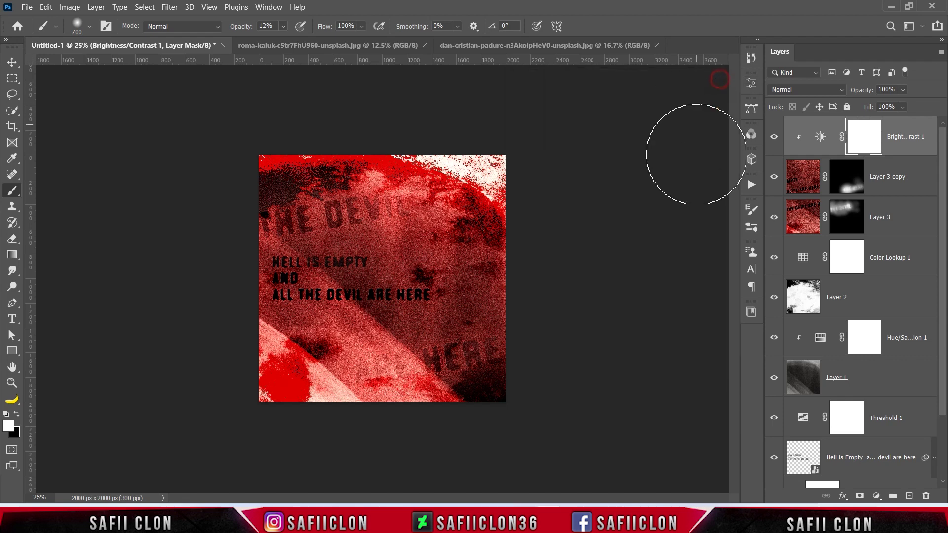
{"action": "left_click", "coordinate": [772, 138]}
{"action": "left_click", "coordinate": [876, 496]}
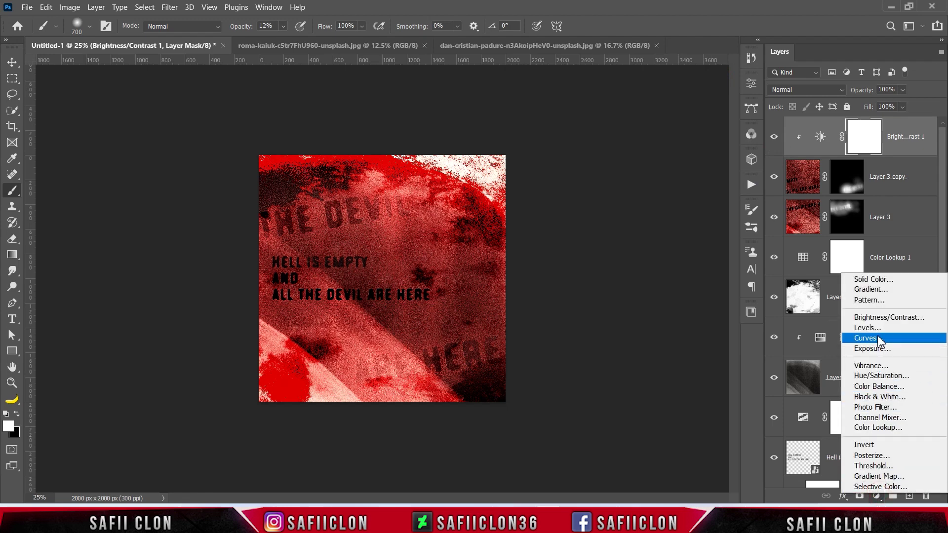
Add a Curves adjustment brightening highlights and raising the black point to output 23
{"action": "left_click", "coordinate": [874, 338]}
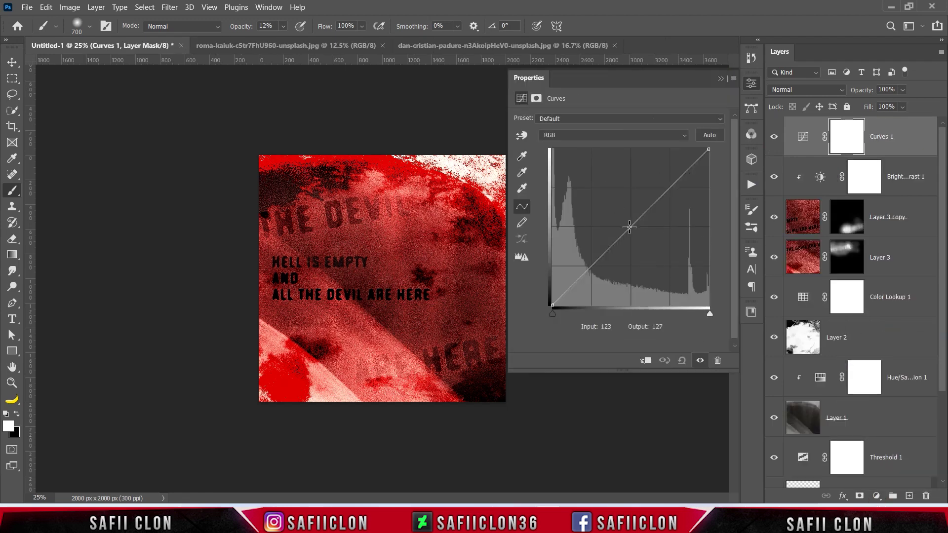
{"action": "left_click", "coordinate": [629, 227]}
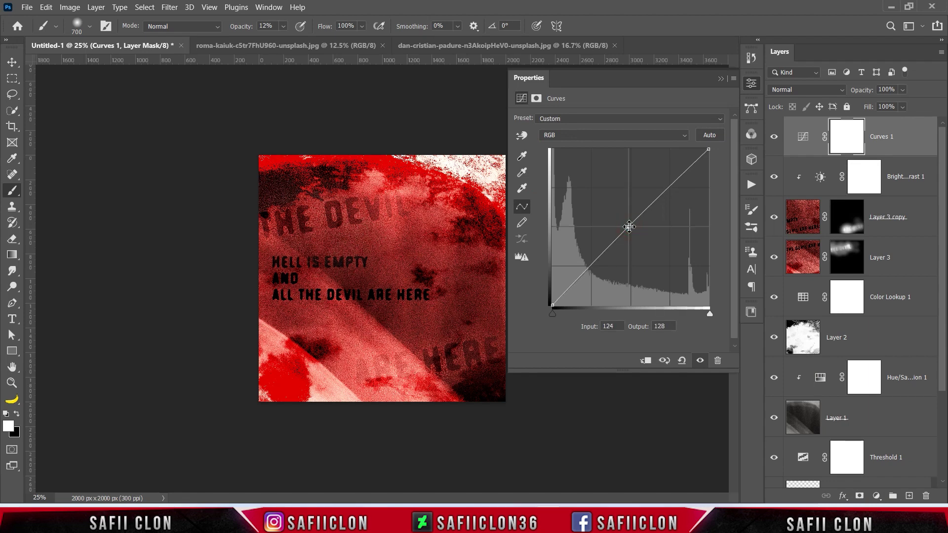
{"action": "left_click_drag", "start_coordinate": [670, 186], "coordinate": [666, 183]}
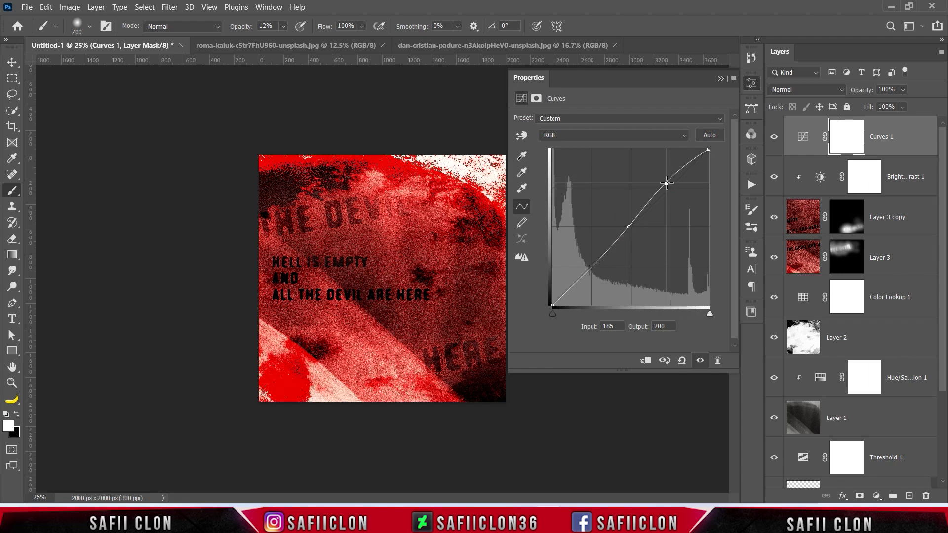
{"action": "mouse_move", "coordinate": [710, 154]}
{"action": "left_mouse_down"}
{"action": "mouse_move", "coordinate": [685, 135]}
{"action": "mouse_move", "coordinate": [698, 136]}
{"action": "left_mouse_up"}
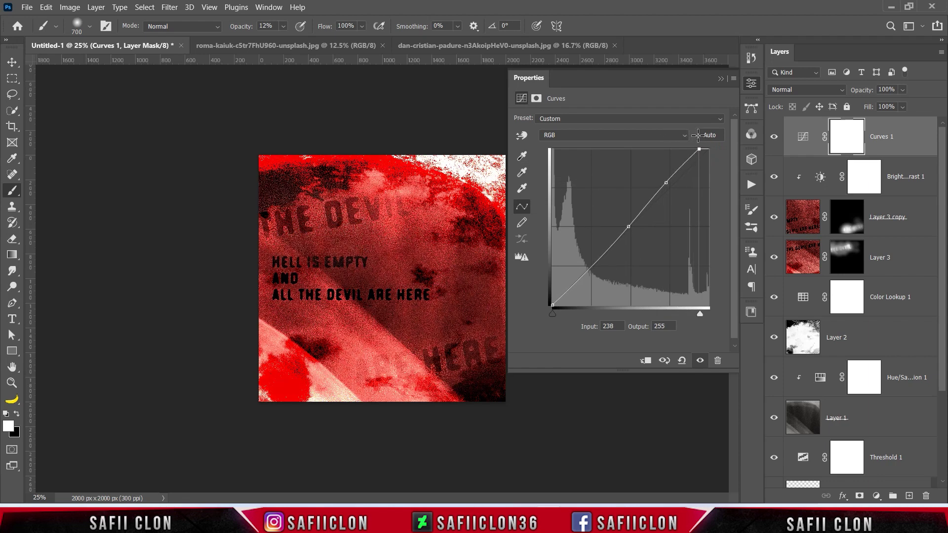
{"action": "left_click", "coordinate": [590, 270]}
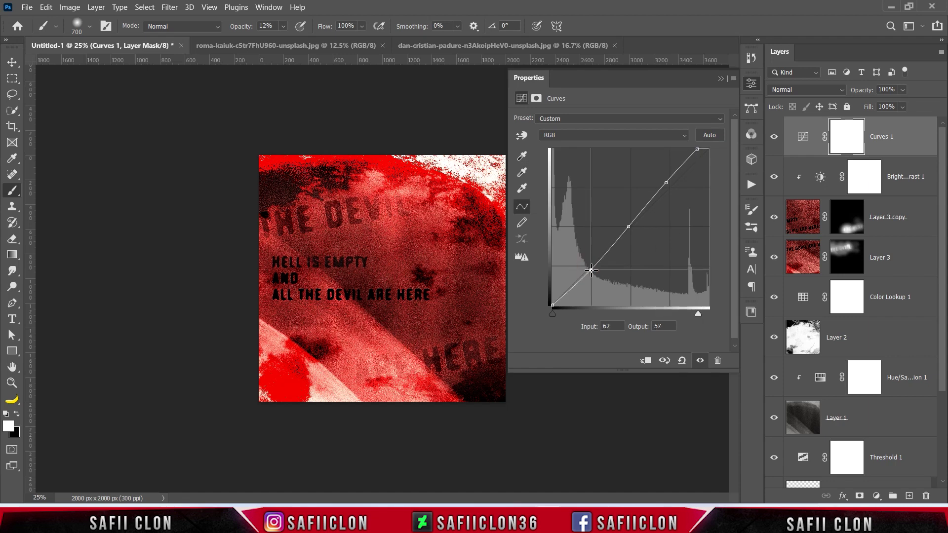
{"action": "left_click_drag", "start_coordinate": [591, 271], "coordinate": [590, 271]}
{"action": "left_click", "coordinate": [569, 287]}
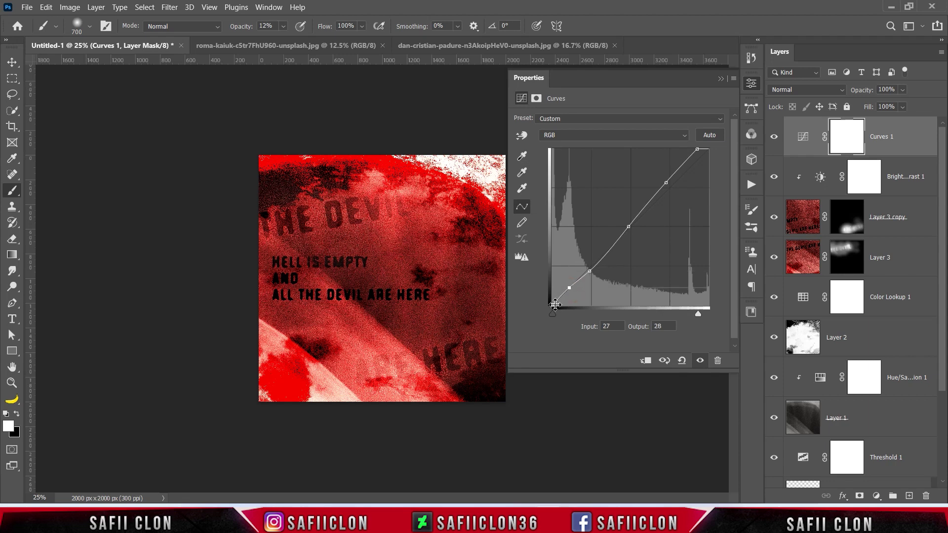
{"action": "left_click_drag", "start_coordinate": [553, 303], "coordinate": [548, 290]}
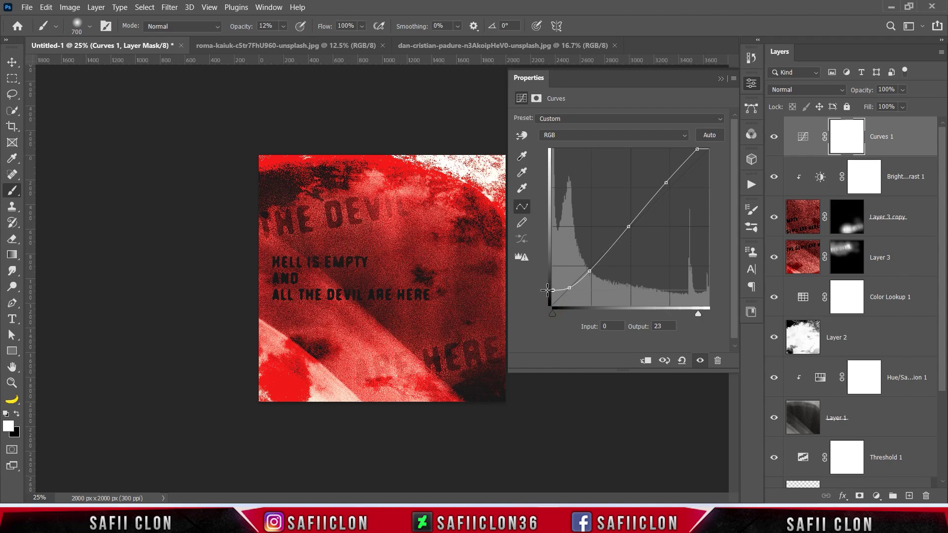
Pull the Red curve's highlights down to about 231 and darken its shadows
{"action": "left_click", "coordinate": [579, 135]}
{"action": "left_click", "coordinate": [581, 156]}
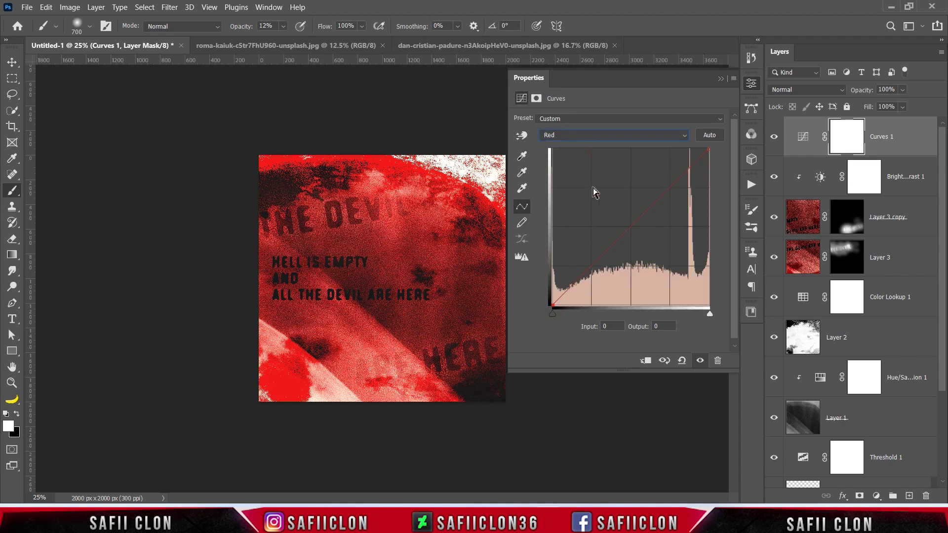
{"action": "left_click", "coordinate": [600, 257]}
{"action": "left_click_drag", "start_coordinate": [599, 257], "coordinate": [602, 254]}
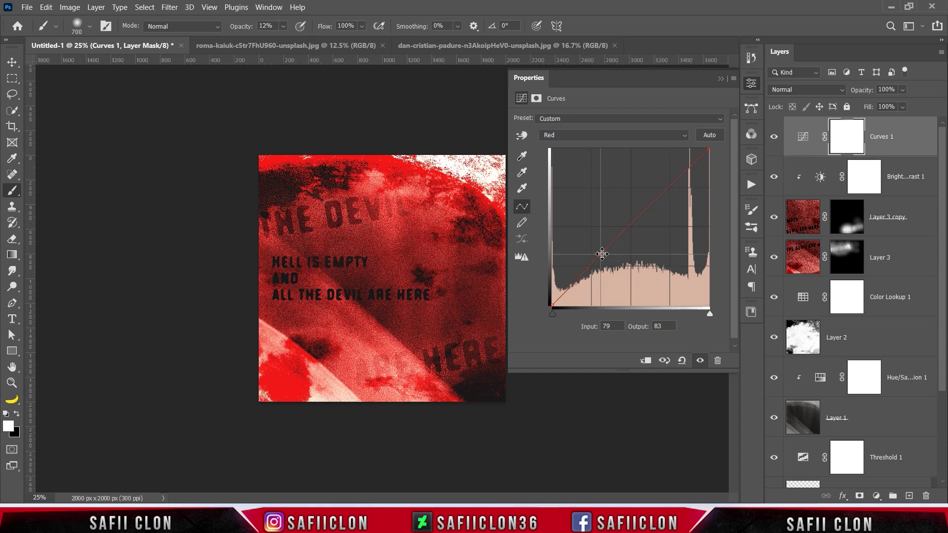
{"action": "left_click_drag", "start_coordinate": [638, 217], "coordinate": [644, 223]}
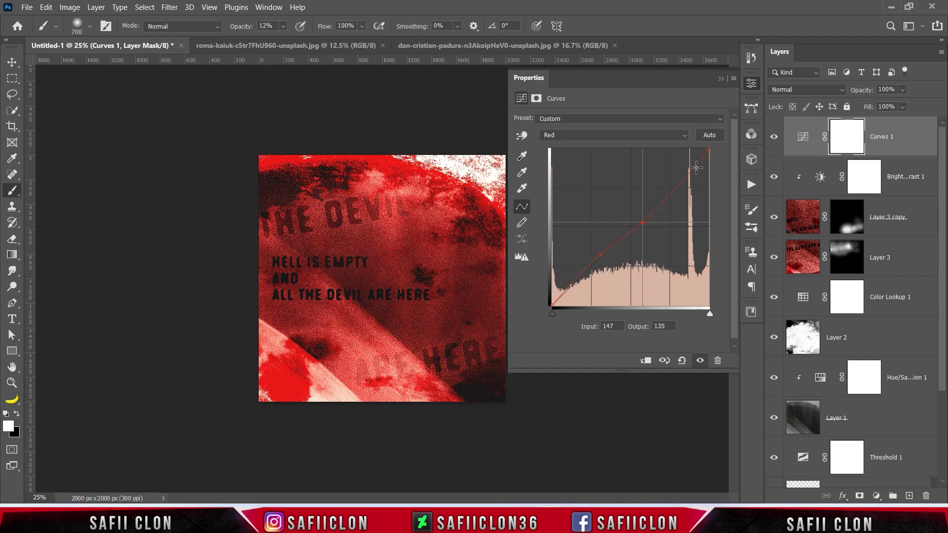
{"action": "left_click_drag", "start_coordinate": [708, 150], "coordinate": [721, 165]}
{"action": "left_click_drag", "start_coordinate": [567, 288], "coordinate": [576, 290]}
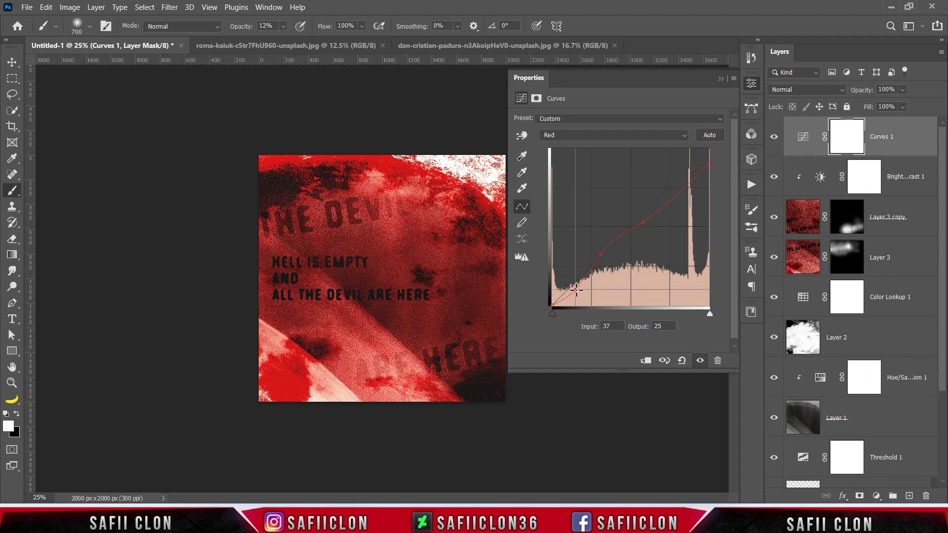
{"action": "left_click_drag", "start_coordinate": [576, 290], "coordinate": [577, 289]}
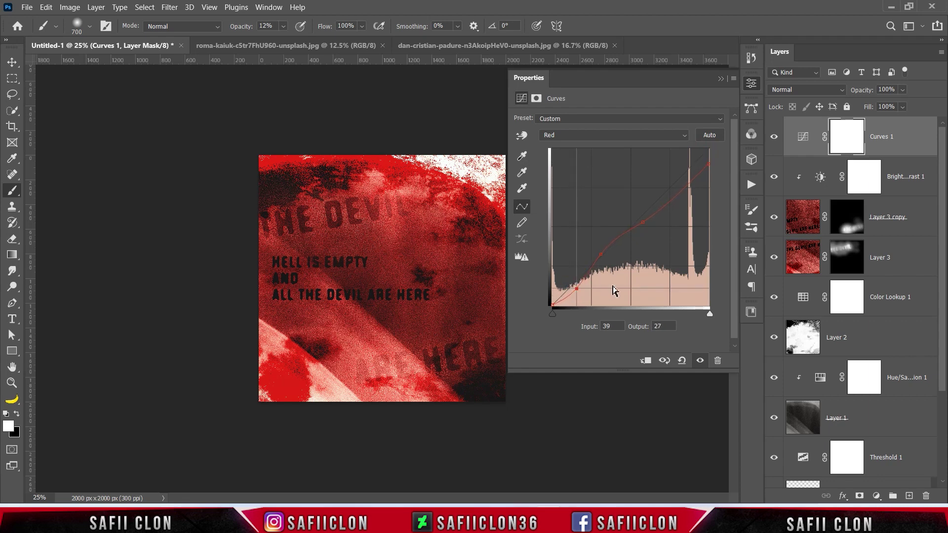
Switch Curves to the Blue channel and add a midpoint
{"action": "left_click", "coordinate": [619, 135]}
{"action": "left_click", "coordinate": [563, 174]}
{"action": "left_click", "coordinate": [630, 227]}
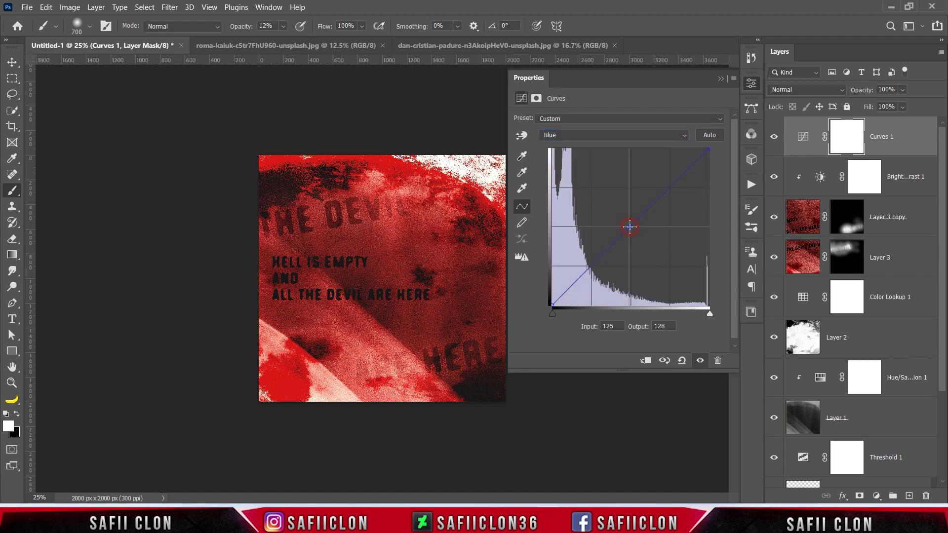
Raise the Blue curve's black point to about 22 and lift a point near 179 to about 223
{"action": "left_click_drag", "start_coordinate": [552, 305], "coordinate": [551, 293]}
{"action": "left_click_drag", "start_coordinate": [666, 187], "coordinate": [666, 173]}
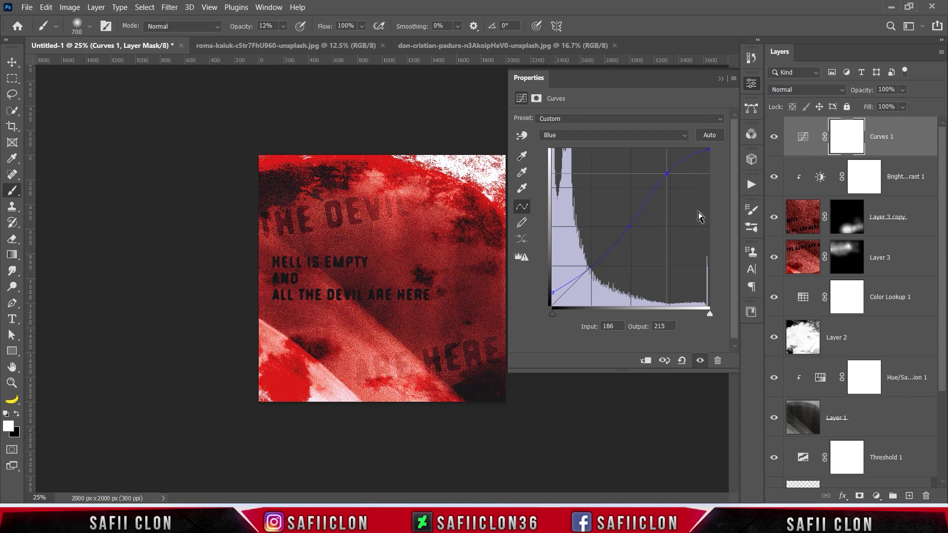
{"action": "left_click", "coordinate": [720, 80]}
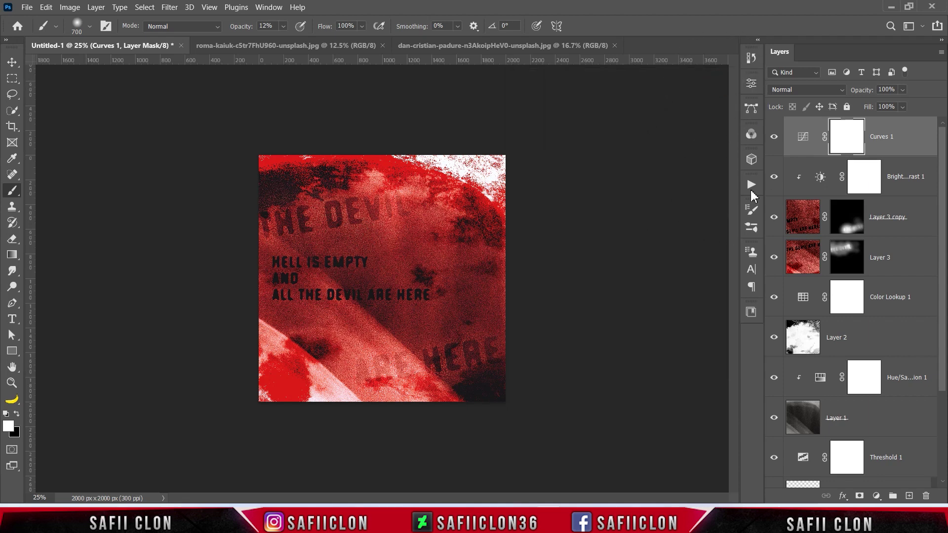
Toggle Curves 1, Layer 3 copy and Layer 3 visibility to compare the poster
{"action": "left_click", "coordinate": [775, 140]}
{"action": "left_click", "coordinate": [777, 177]}
{"action": "left_click", "coordinate": [774, 218]}
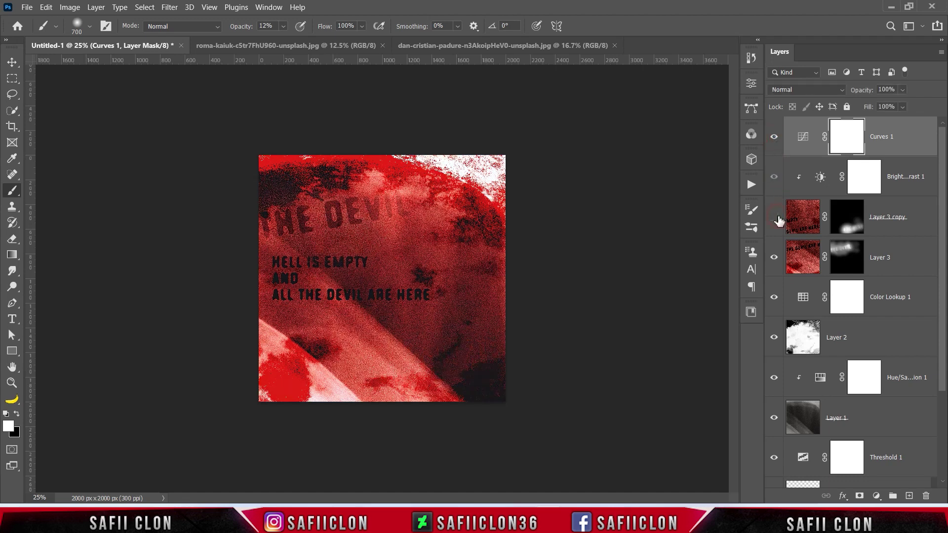
{"action": "left_click", "coordinate": [774, 257]}
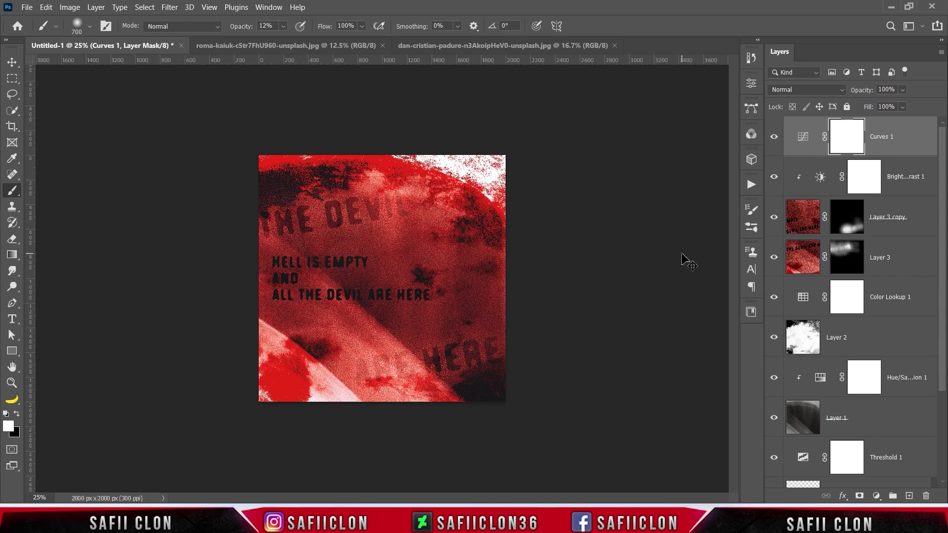
{"action": "key", "text": "ctrl+minus"}
{"action": "key", "text": "ctrl+plus"}
{"action": "key", "text": "ctrl+plus"}
{"action": "key", "text": "ctrl+plus"}
{"action": "key", "text": "ctrl+minus"}
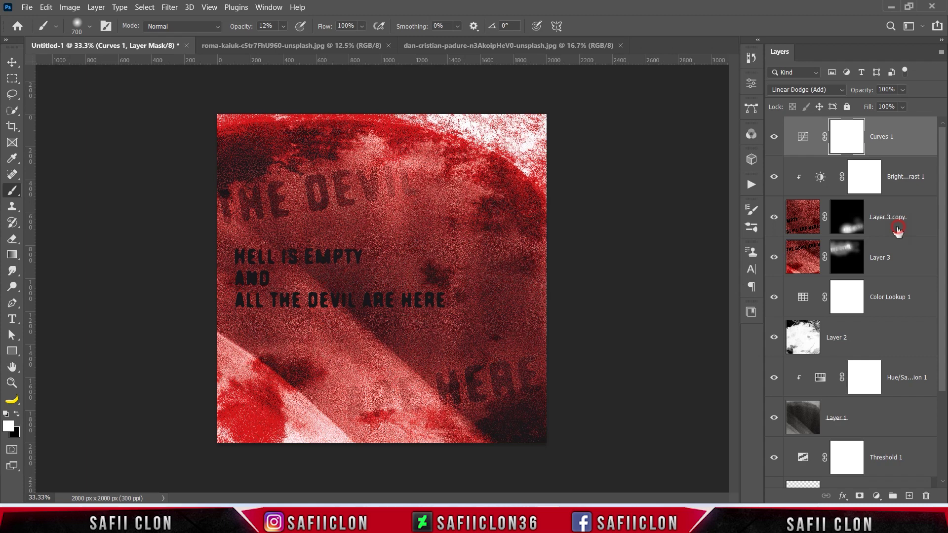
Change Layer 3 copy's blend mode from Linear Dodge (Add) to Color Dodge
{"action": "left_click", "coordinate": [802, 227]}
{"action": "left_click", "coordinate": [774, 218]}
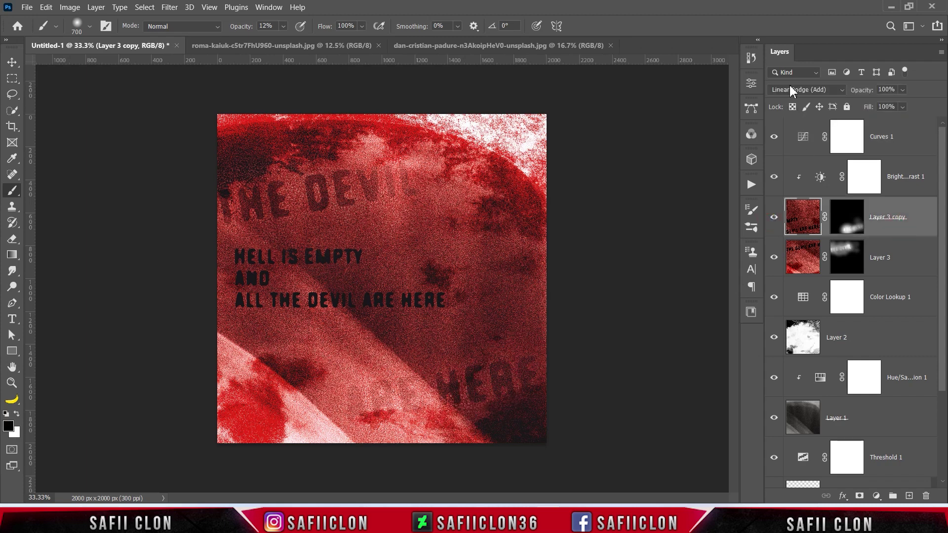
{"action": "left_click", "coordinate": [790, 89]}
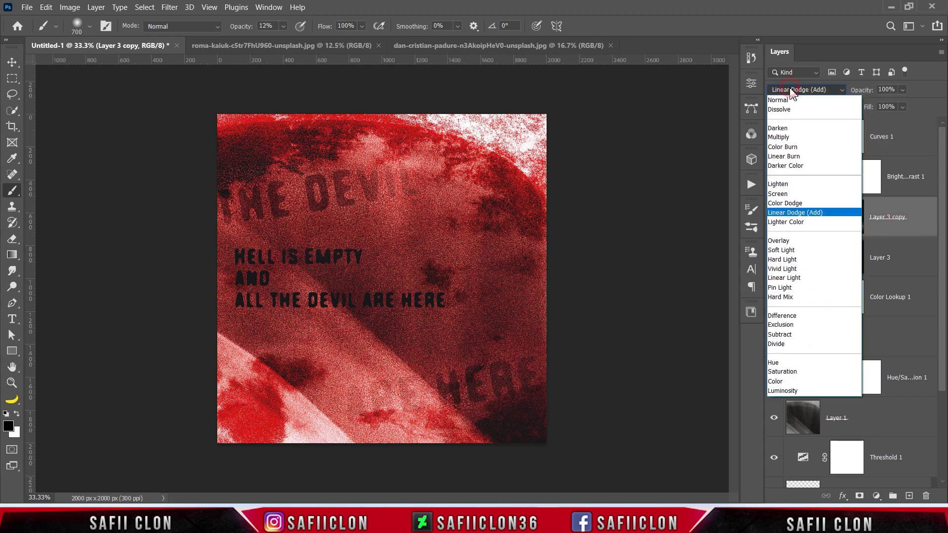
{"action": "left_click", "coordinate": [790, 204]}
Toggle Layer 3 copy, Layer 3, Color Lookup 1 and Layer 2 visibility to compare results
{"action": "left_click", "coordinate": [774, 217]}
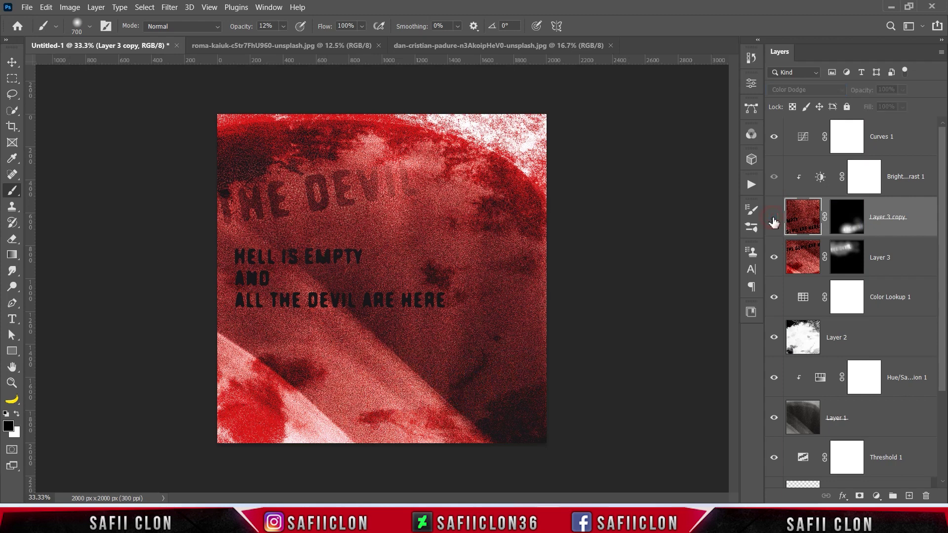
{"action": "left_click", "coordinate": [775, 257]}
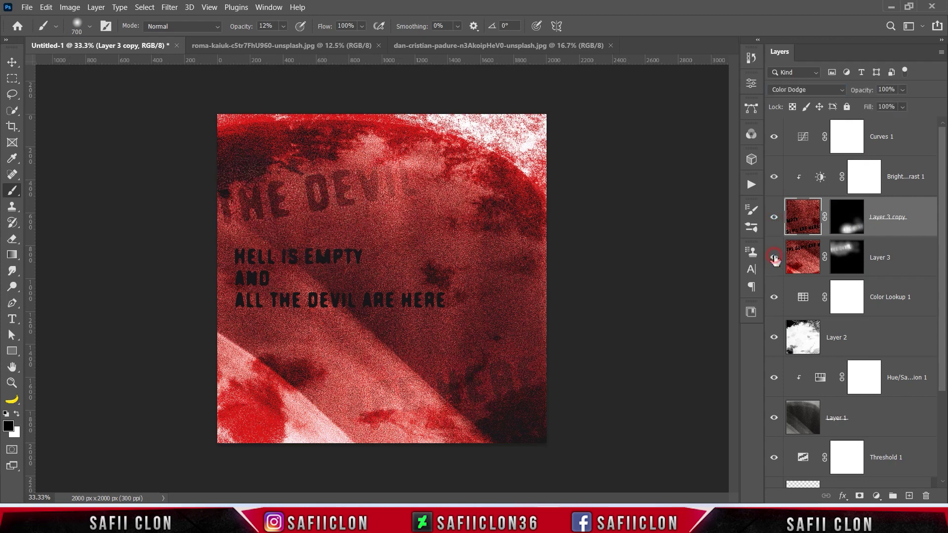
{"action": "left_click", "coordinate": [774, 297]}
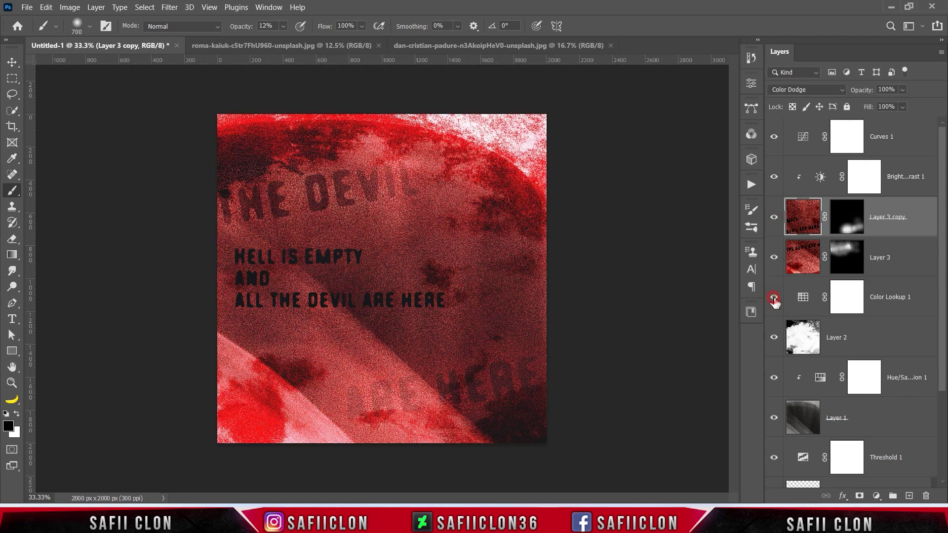
{"action": "left_click", "coordinate": [773, 339]}
{"action": "scroll", "coordinate": [774, 331], "scroll_direction": "down", "scroll_amount": 2}
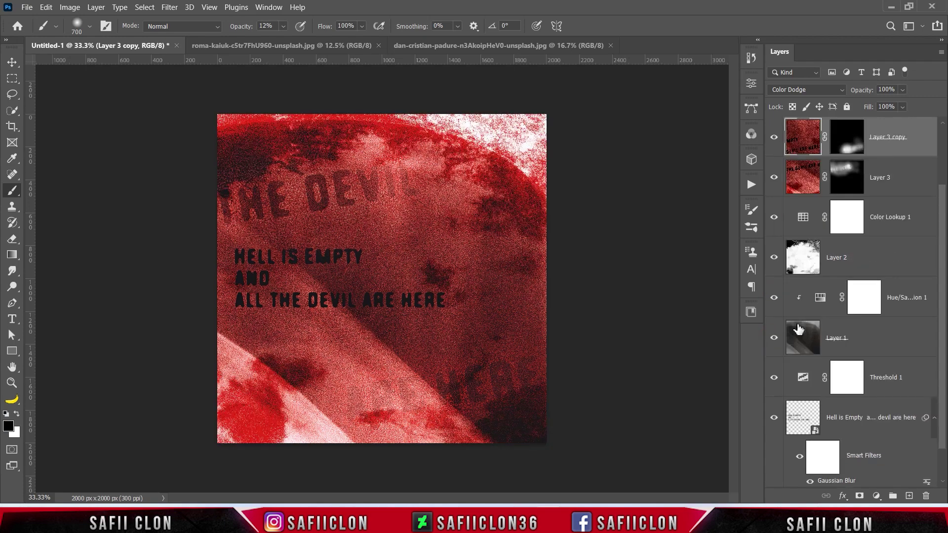
Compare without Hue/Saturation and Layer 1, then select the HELL IS EMPTY text layer
{"action": "left_click", "coordinate": [774, 297]}
{"action": "left_click", "coordinate": [774, 298]}
{"action": "left_click", "coordinate": [774, 337]}
{"action": "scroll", "coordinate": [875, 392], "scroll_direction": "down", "scroll_amount": 2}
{"action": "left_click", "coordinate": [878, 393]}
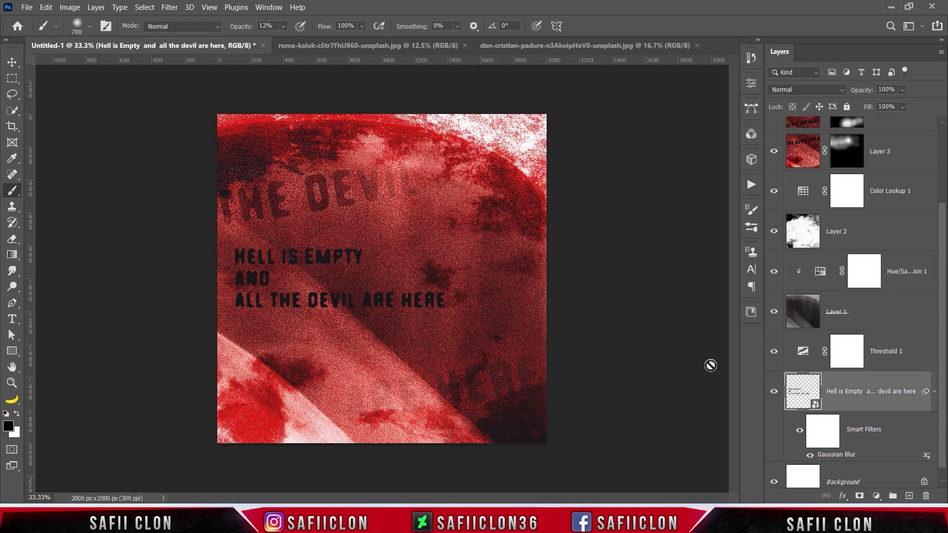
Scale the text smart object up to about 115%, nudge it slightly left, and commit
{"action": "key", "text": "ctrl+t"}
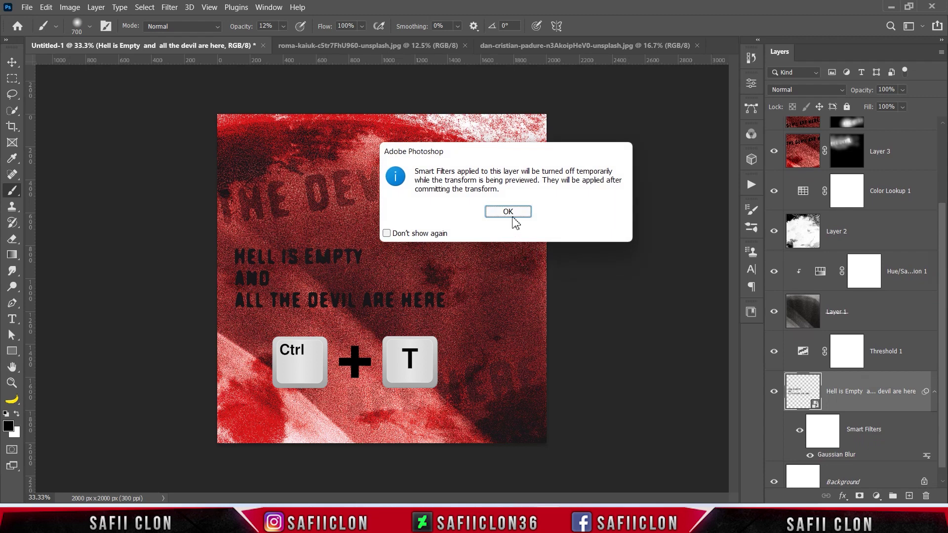
{"action": "left_click", "coordinate": [513, 216]}
{"action": "left_click_drag", "start_coordinate": [447, 250], "coordinate": [471, 253]}
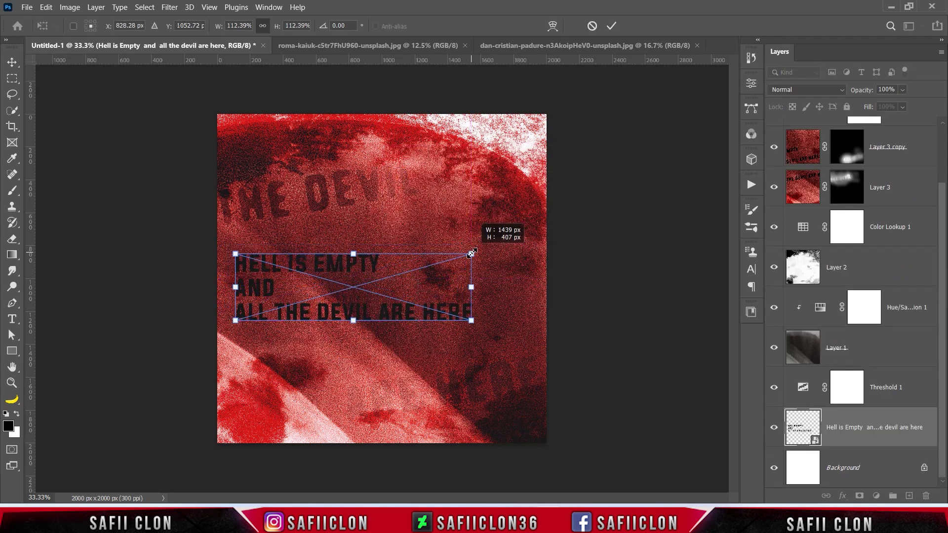
{"action": "left_click_drag", "start_coordinate": [472, 253], "coordinate": [477, 251]}
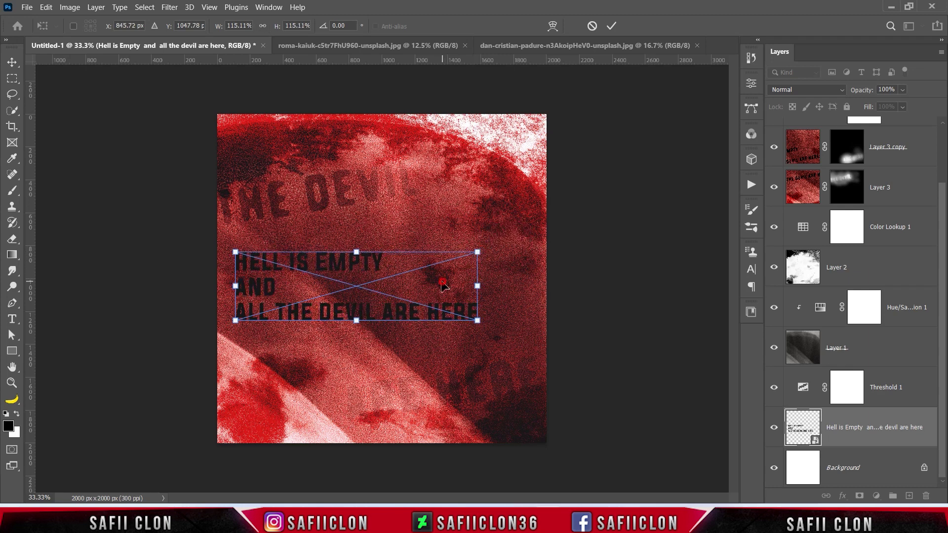
{"action": "left_click_drag", "start_coordinate": [441, 282], "coordinate": [435, 282]}
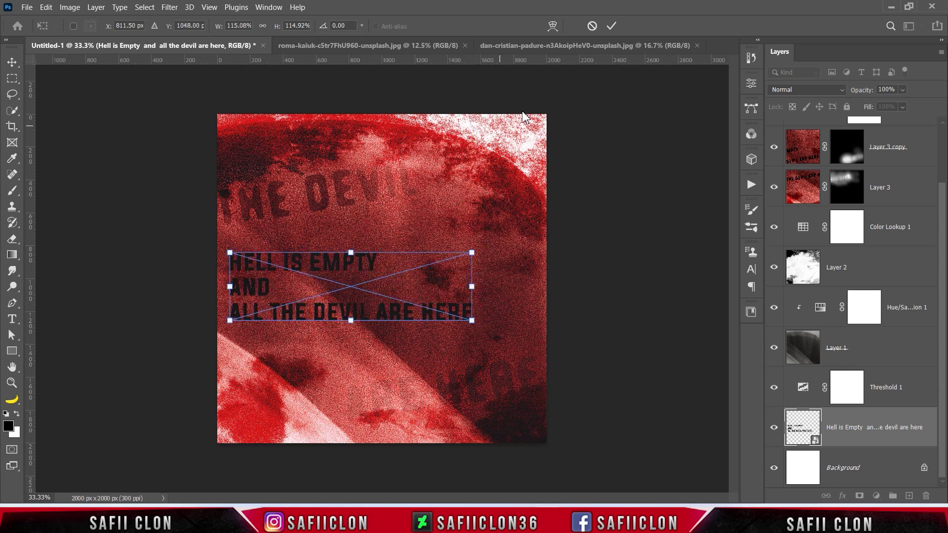
{"action": "left_click", "coordinate": [611, 25]}
{"action": "key", "text": "b"}
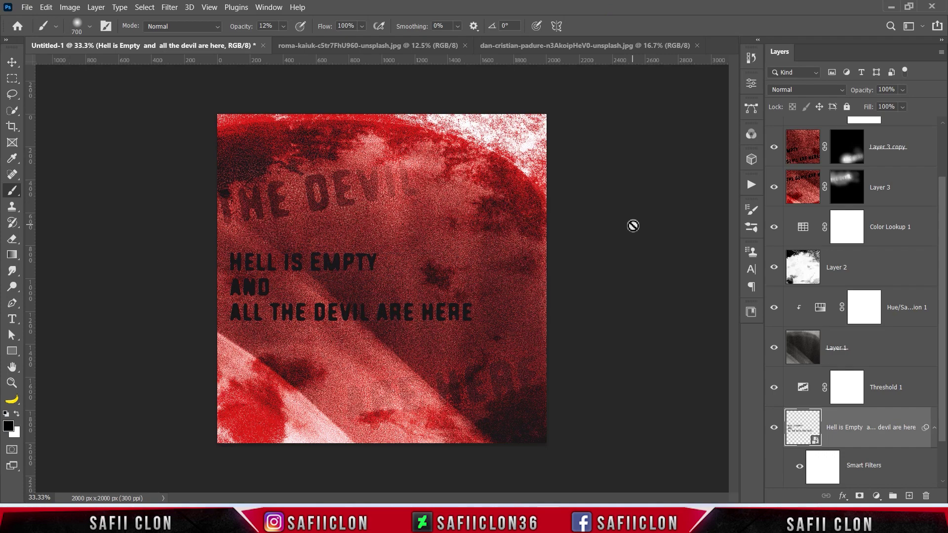
{"action": "key", "text": "ctrl+minus"}
{"action": "key", "text": "ctrl+minus"}
{"action": "key", "text": "ctrl+plus"}
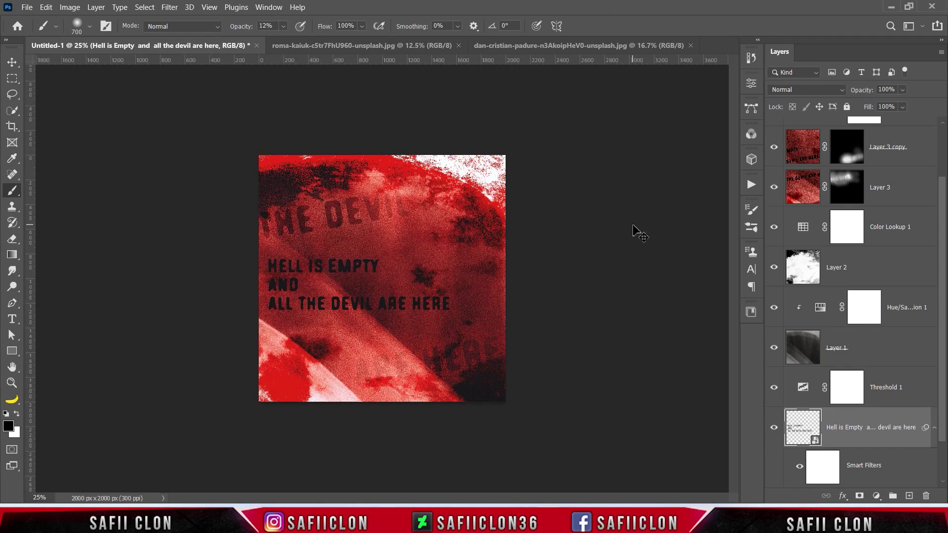
Select Curves 1 through the text layer and group them as 'EDIT', then hide the group
{"action": "left_click_drag", "start_coordinate": [946, 318], "coordinate": [944, 220]}
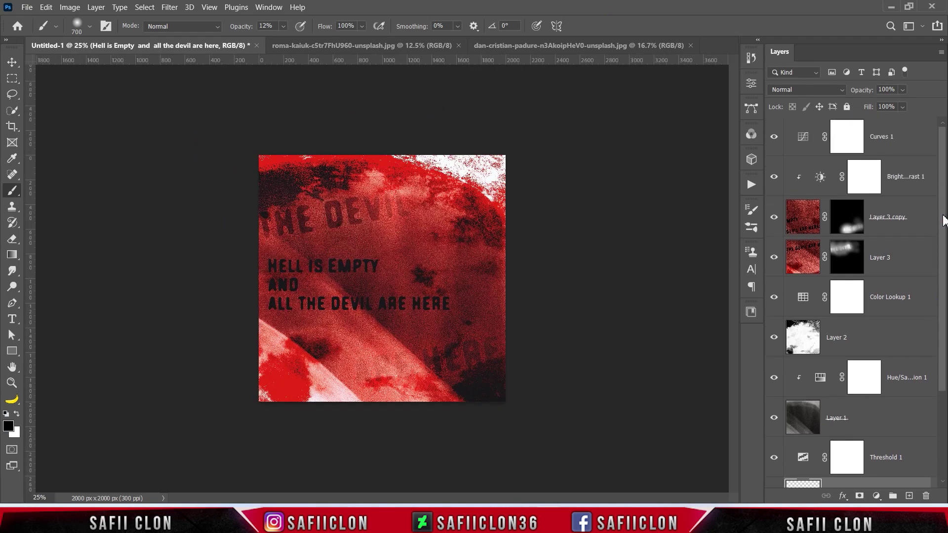
{"action": "left_click", "coordinate": [907, 142]}
{"action": "left_click_drag", "start_coordinate": [944, 162], "coordinate": [944, 245]}
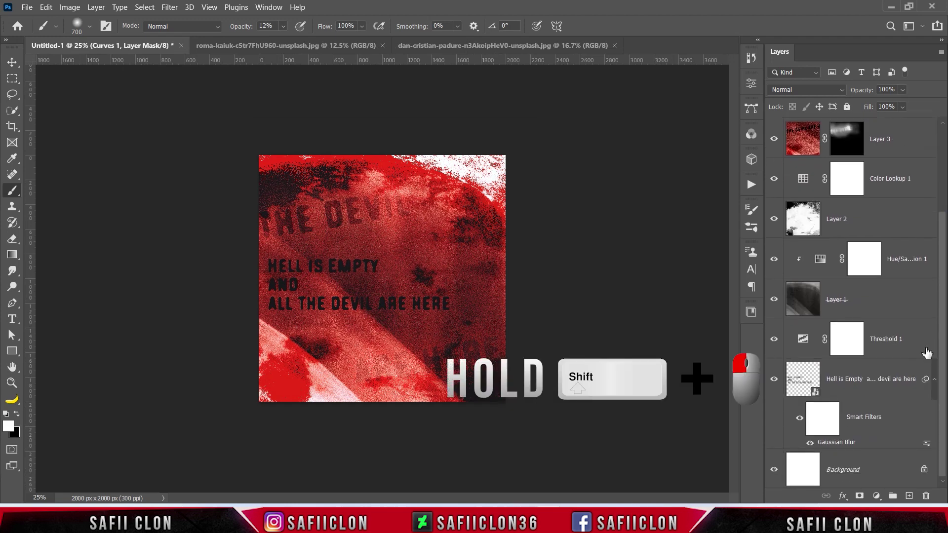
{"action": "left_click", "coordinate": [862, 394], "text": "shift"}
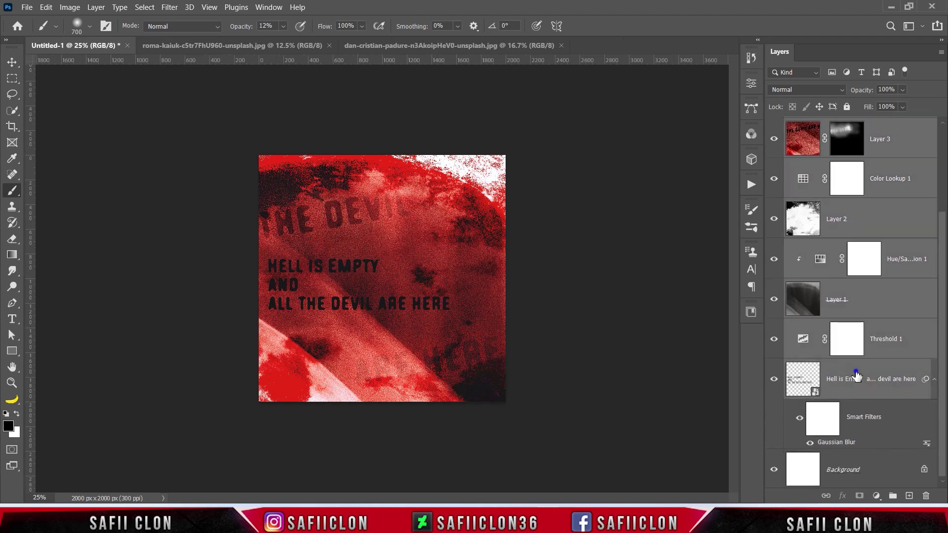
{"action": "right_click", "coordinate": [820, 349]}
{"action": "left_click", "coordinate": [711, 56]}
{"action": "type", "text": "EDIT"}
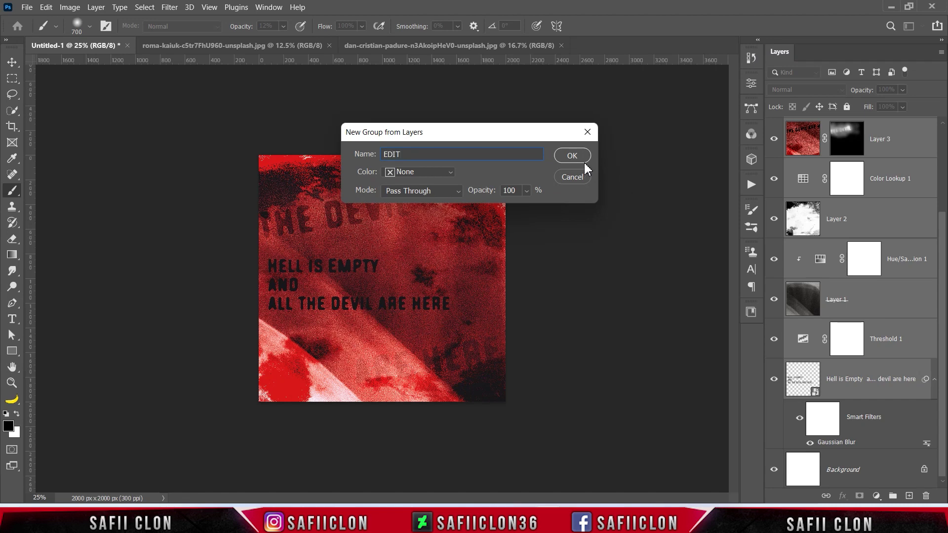
{"action": "left_click", "coordinate": [574, 158]}
{"action": "left_click", "coordinate": [774, 124]}
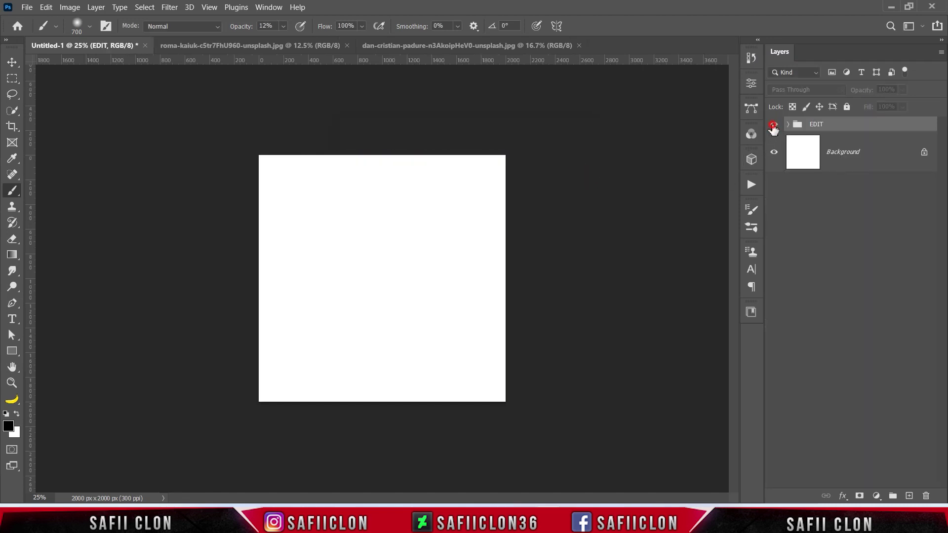
{"action": "key", "text": "ctrl+plus"}
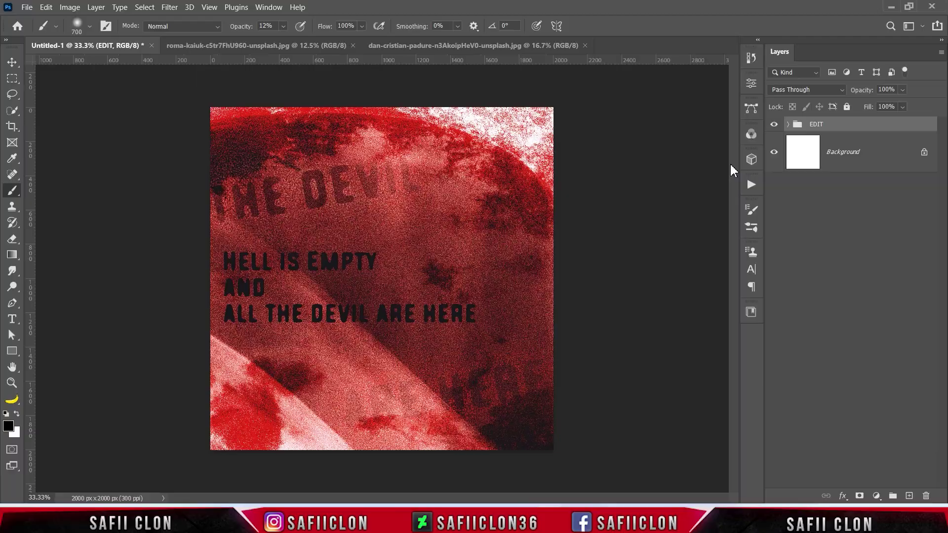
{"action": "key", "text": "ctrl+plus"}
{"action": "key", "text": "ctrl+plus"}
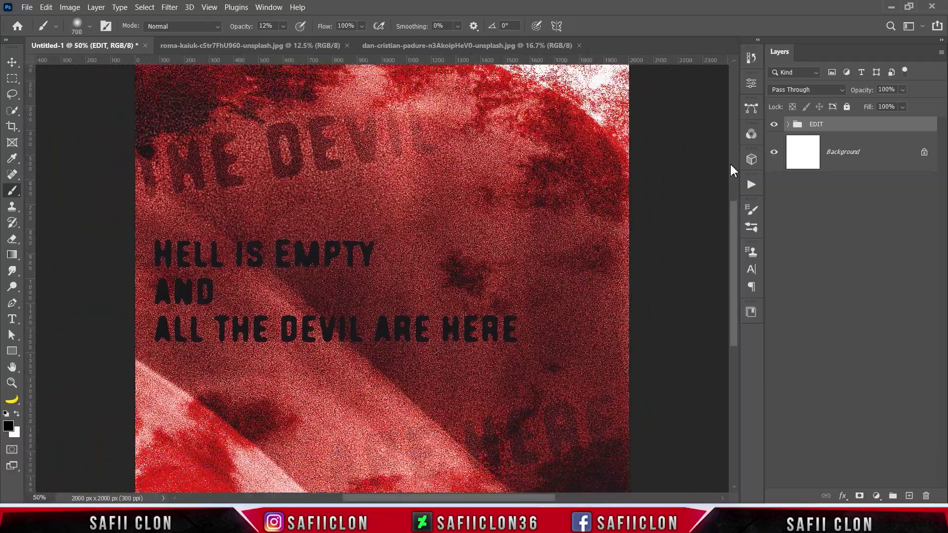
{"action": "key", "text": "ctrl+minus"}
{"action": "key", "text": "ctrl+minus"}
{"action": "key", "text": "ctrl+minus"}
{"action": "key", "text": "ctrl+plus"}
{"action": "key", "text": "ctrl+plus"}
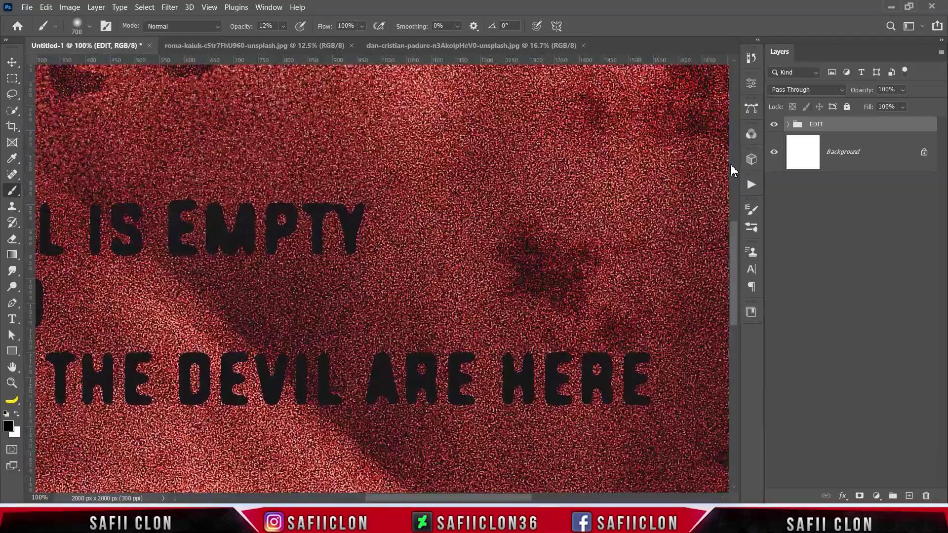
{"action": "key", "text": "ctrl+minus"}
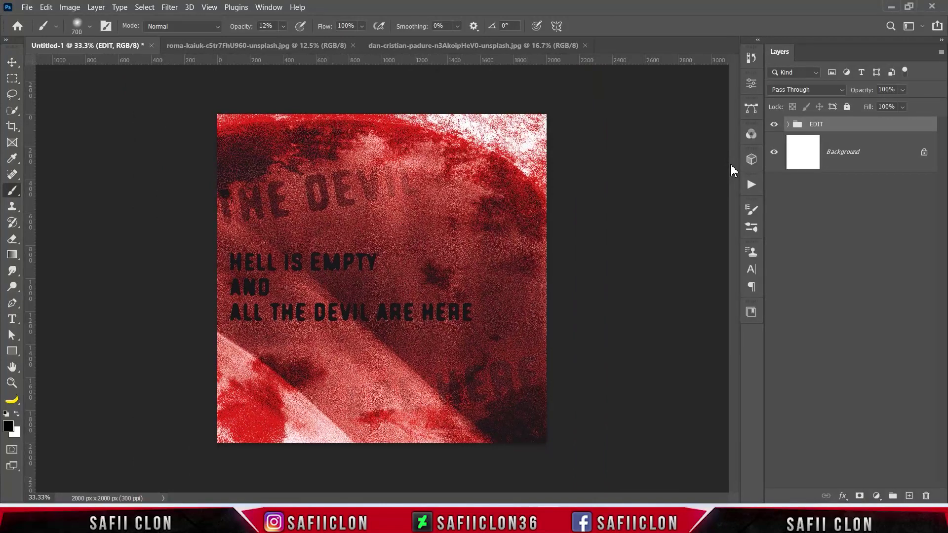